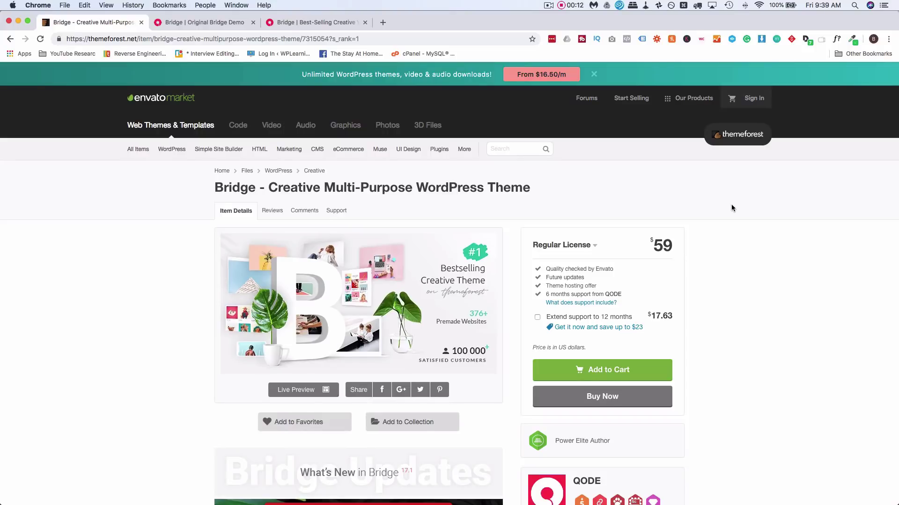
Read down through the Bridge item's feature descriptions on ThemeForest.
scroll(731, 204, down, 3)
scroll(769, 249, down, 15)
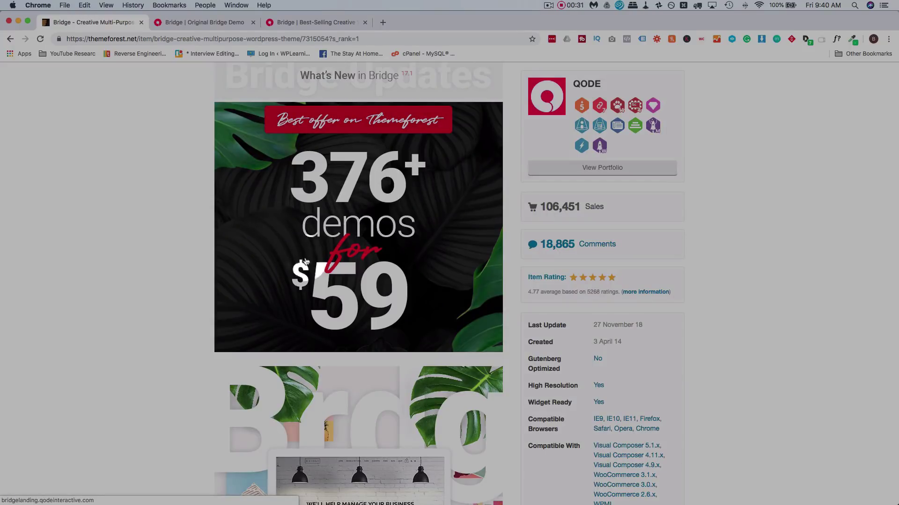
scroll(189, 272, down, 20)
scroll(189, 274, down, 15)
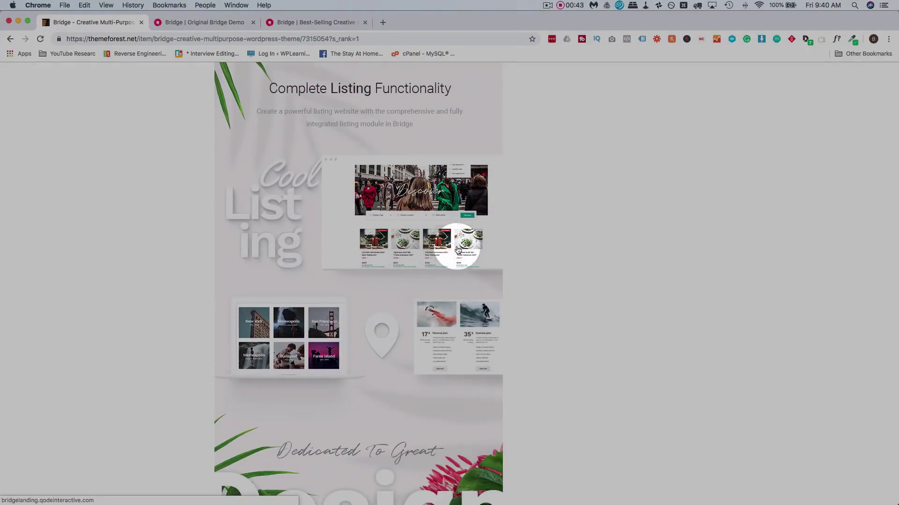
scroll(359, 259, down, 10)
scroll(247, 345, down, 15)
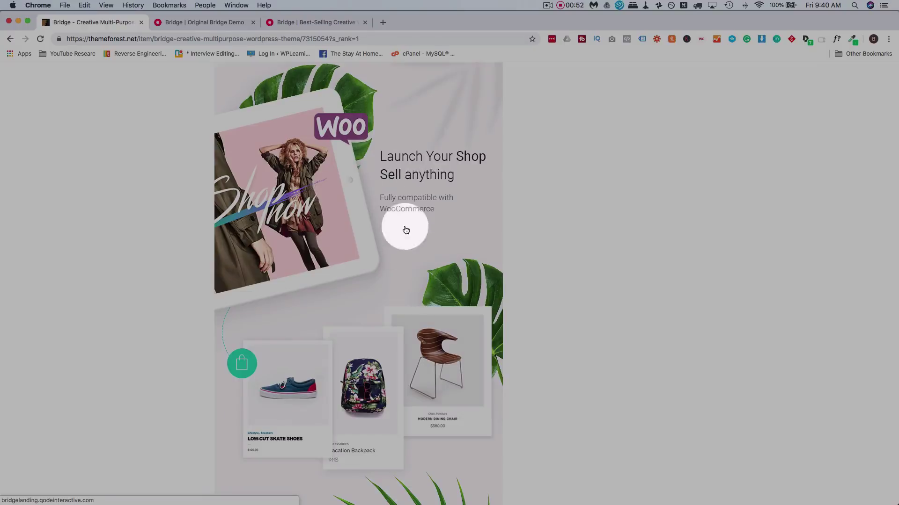
scroll(196, 218, down, 15)
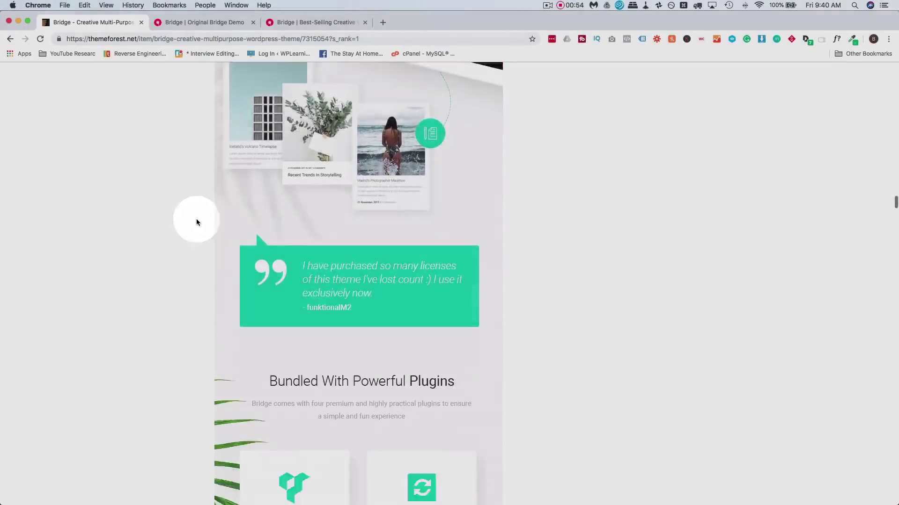
scroll(195, 223, down, 7)
scroll(196, 222, up, 2)
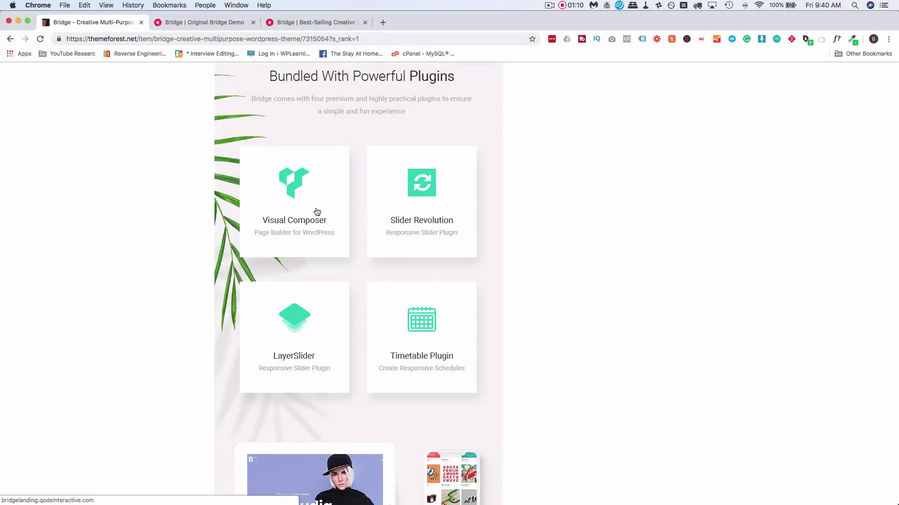
scroll(198, 237, down, 10)
scroll(199, 239, down, 15)
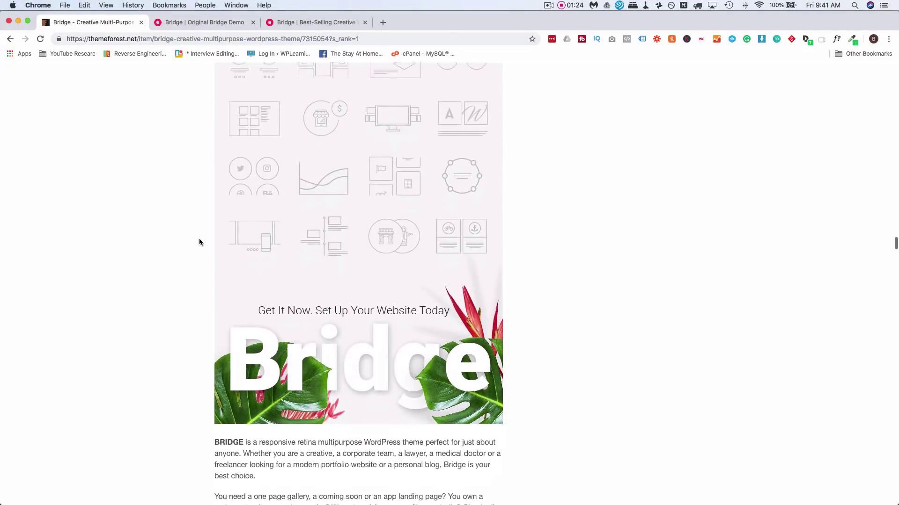
scroll(199, 242, down, 6)
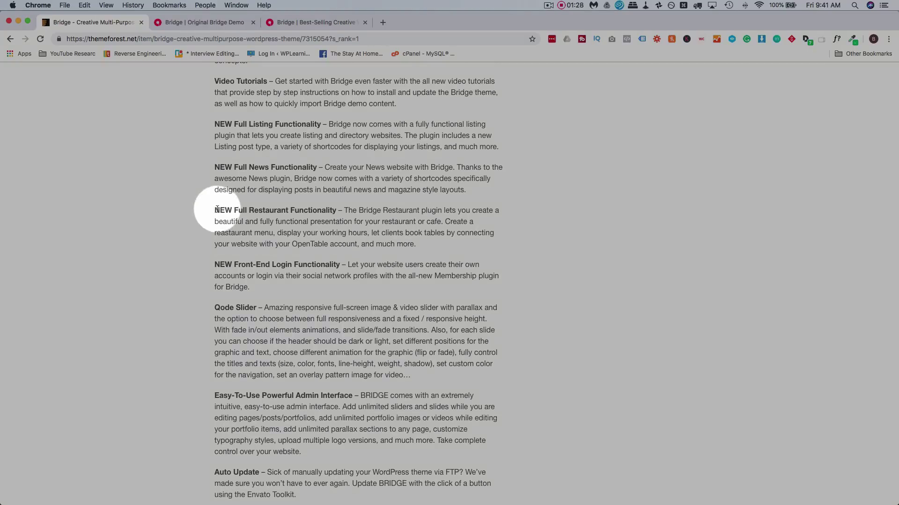
Highlight the NEW Full Restaurant Functionality and NEW Front-End Login Functionality headings.
drag(214, 210, 336, 213)
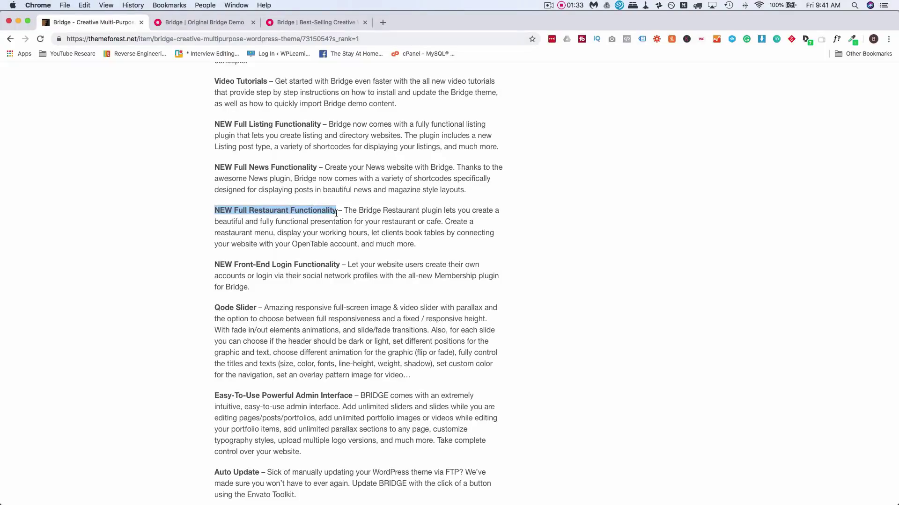
drag(340, 264, 216, 261)
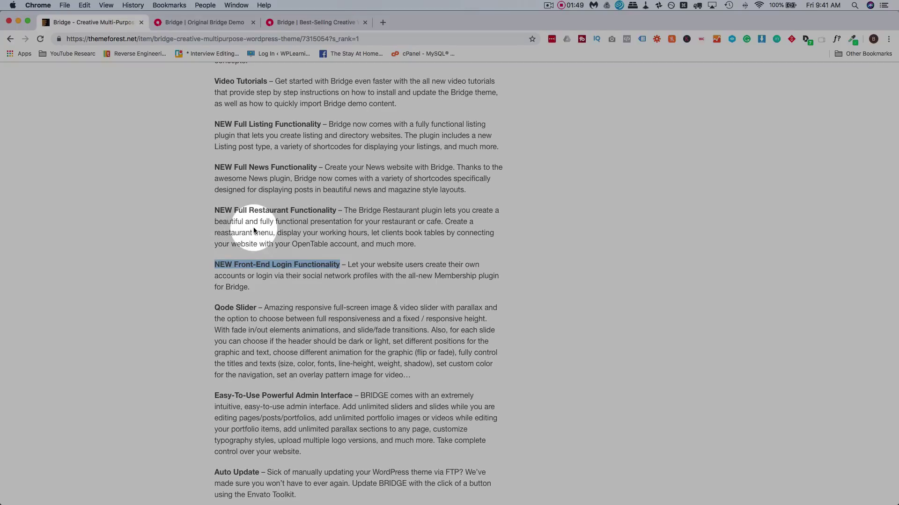
click(255, 231)
scroll(255, 231, up, 2)
Switch to the Bridge demo landing page and browse its demo grid.
click(287, 24)
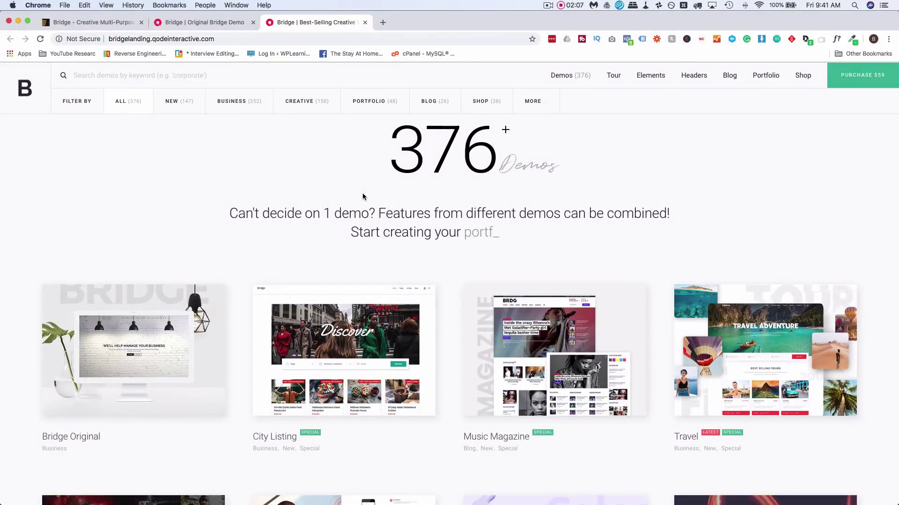
scroll(362, 197, down, 6)
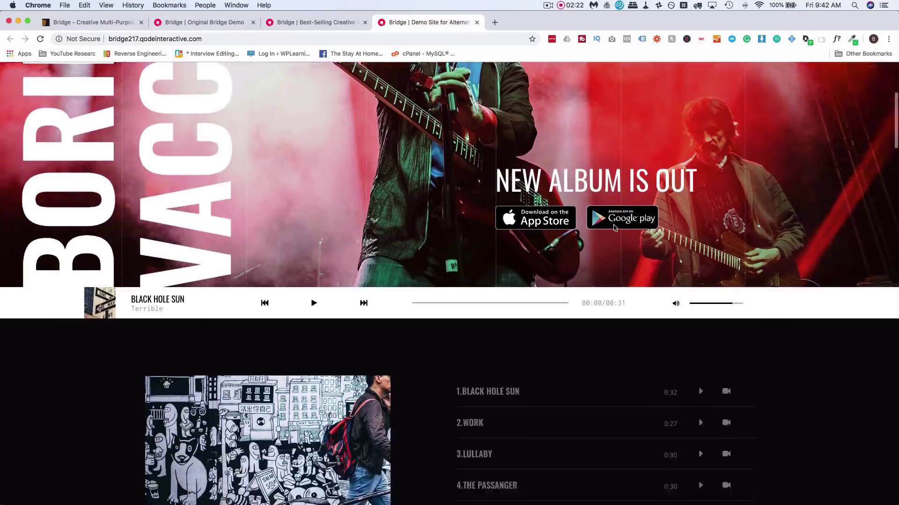
Browse the Alternative Band home page and go to its About Us page.
scroll(613, 227, down, 15)
scroll(614, 228, down, 20)
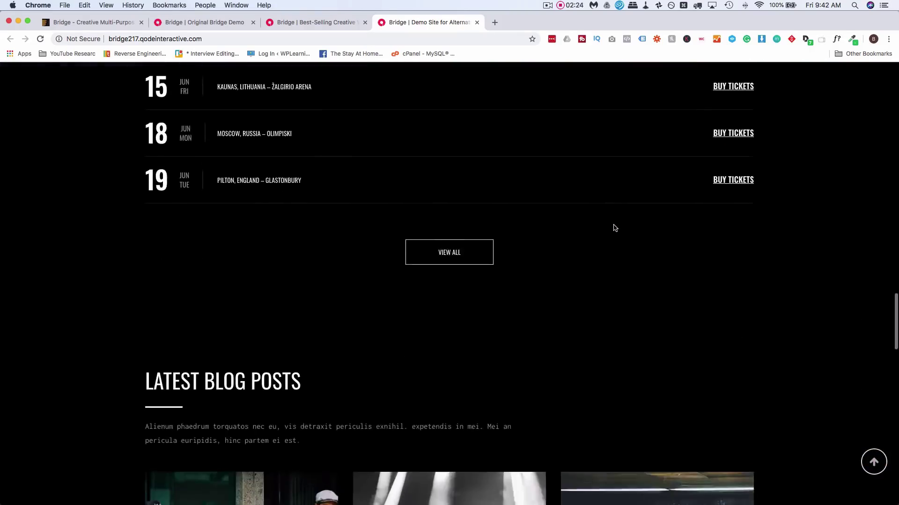
scroll(615, 228, down, 20)
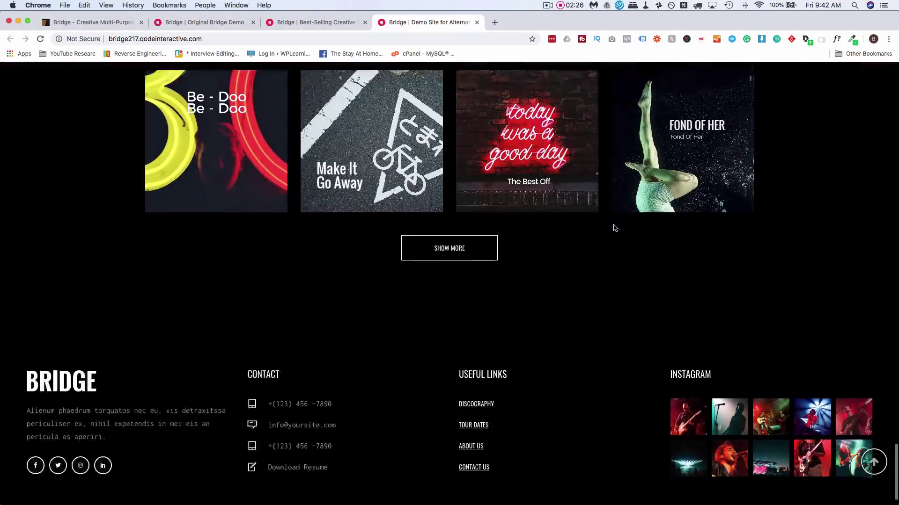
scroll(641, 266, up, 20)
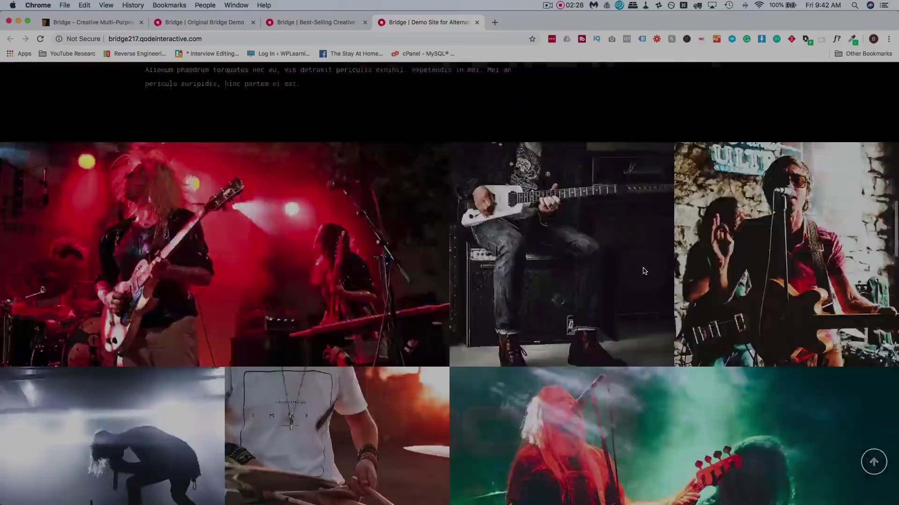
click(647, 257)
click(667, 88)
Go to the band's Tour Dates page, listing concerts from 10 June in Stockholm.
scroll(530, 195, down, 15)
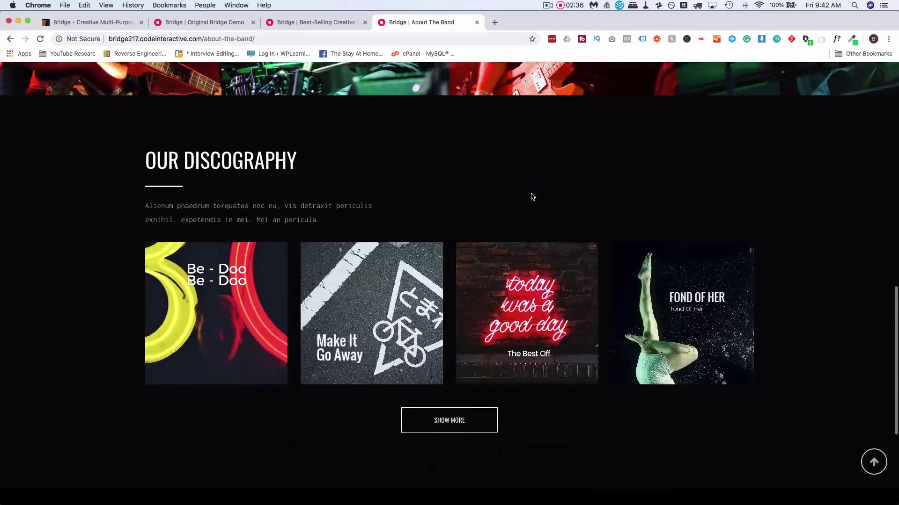
scroll(531, 196, up, 5)
scroll(532, 197, up, 8)
click(702, 86)
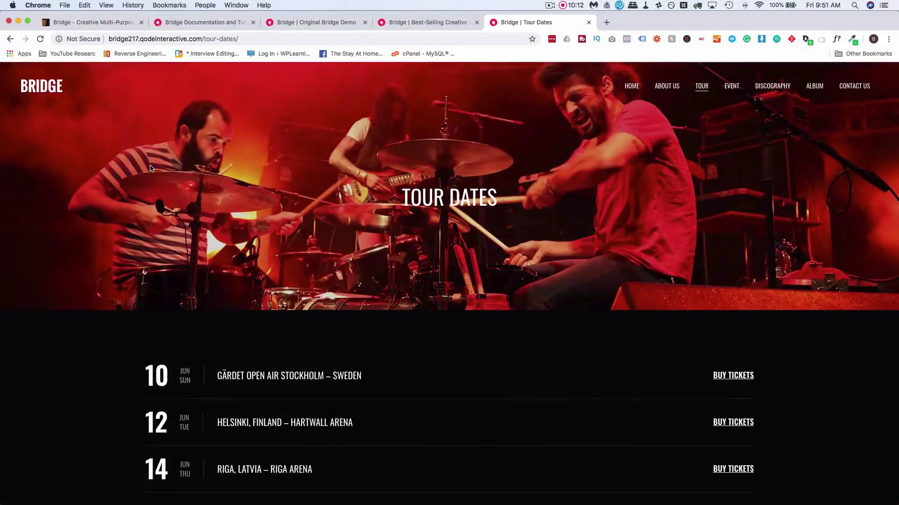
right_click(150, 169)
click(190, 284)
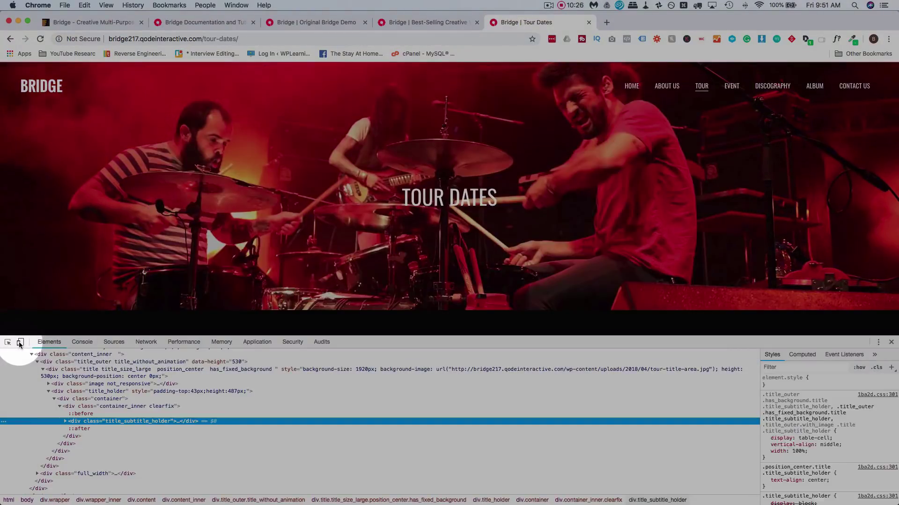
click(20, 343)
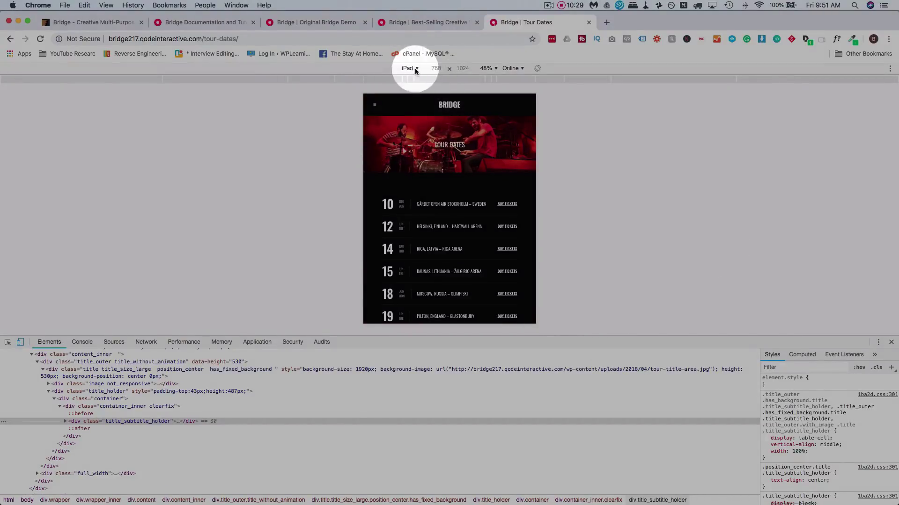
click(415, 68)
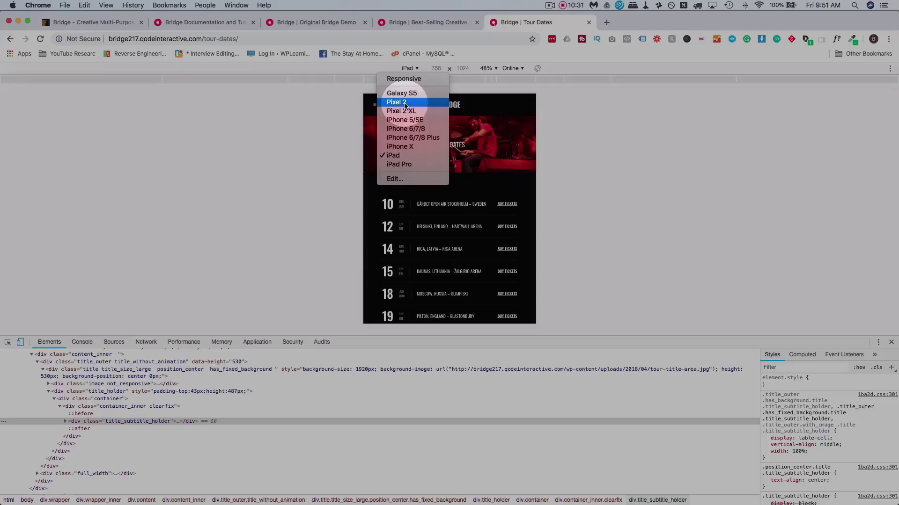
click(405, 104)
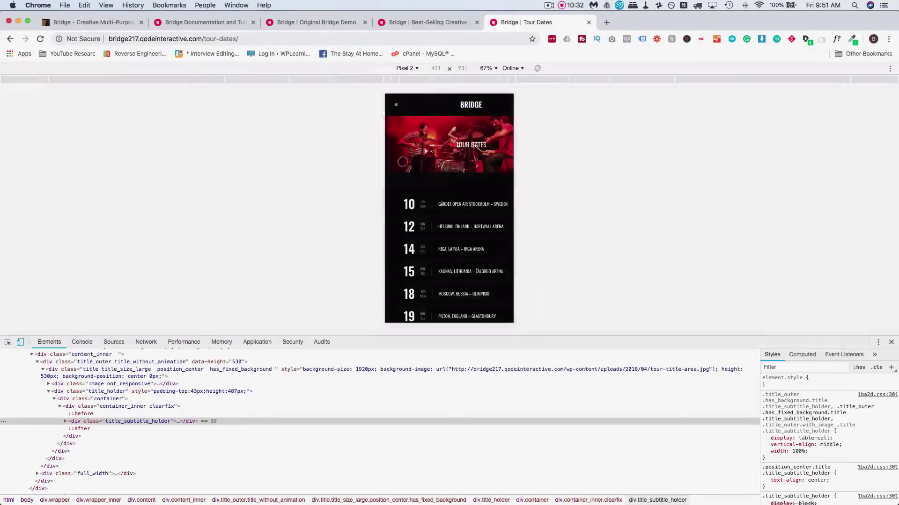
scroll(414, 154, down, 1)
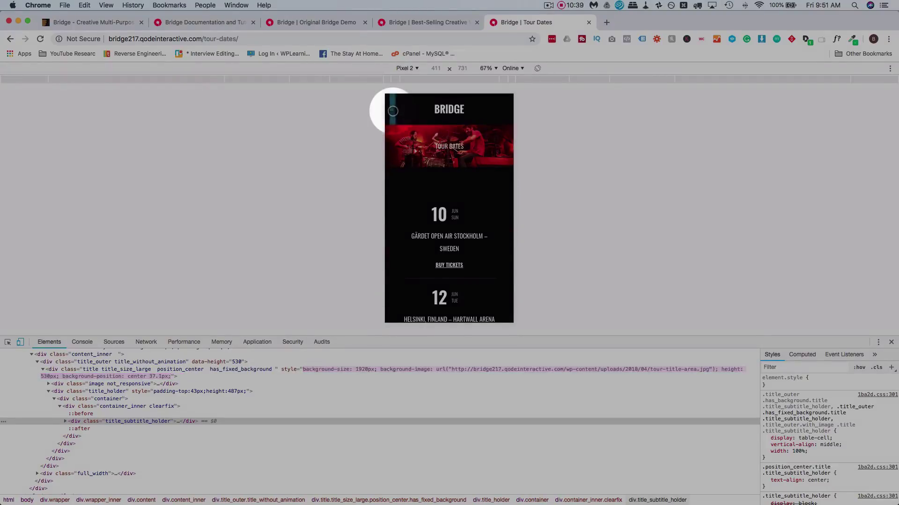
click(392, 110)
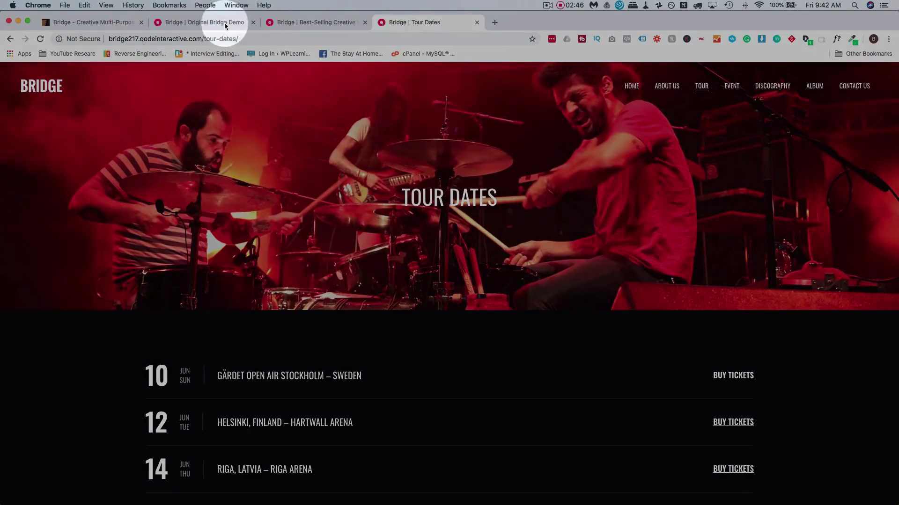
Return to the Bridge demo landing page and browse down its demo grid.
click(300, 22)
scroll(490, 265, up, 7)
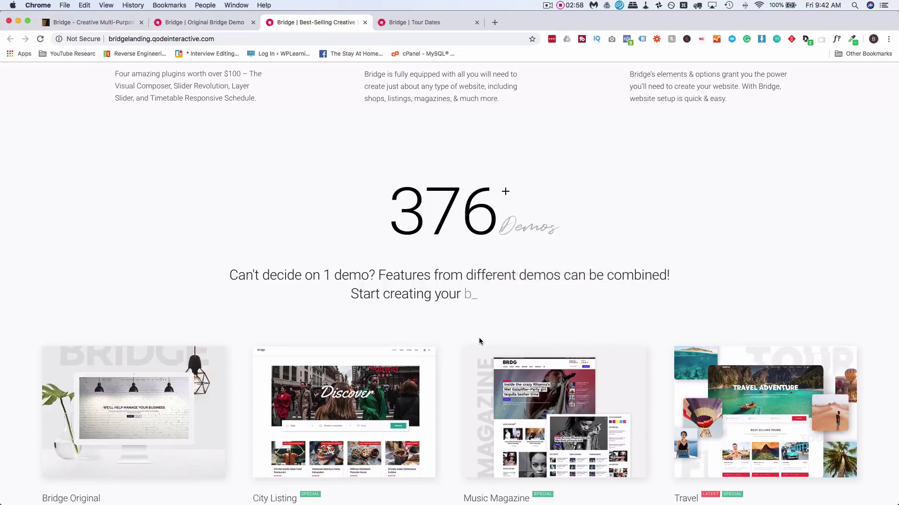
scroll(478, 338, down, 2)
scroll(479, 341, down, 5)
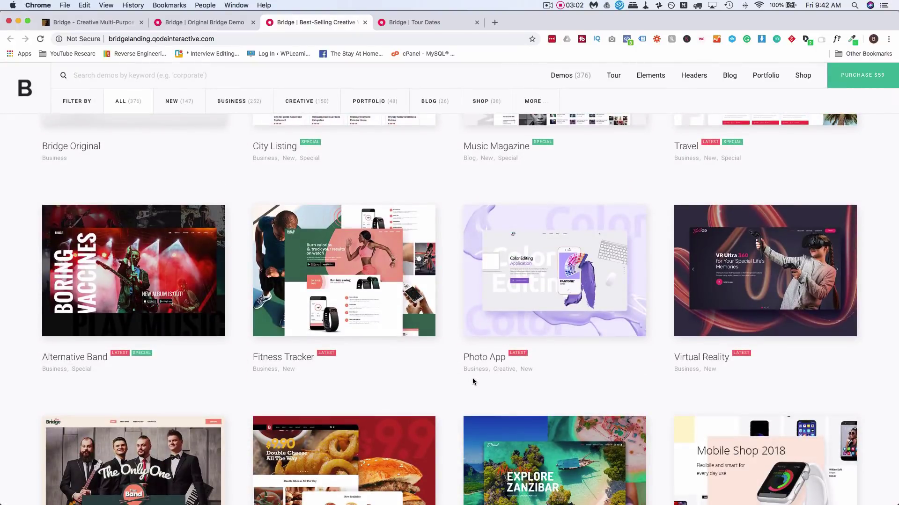
scroll(468, 389, up, 1)
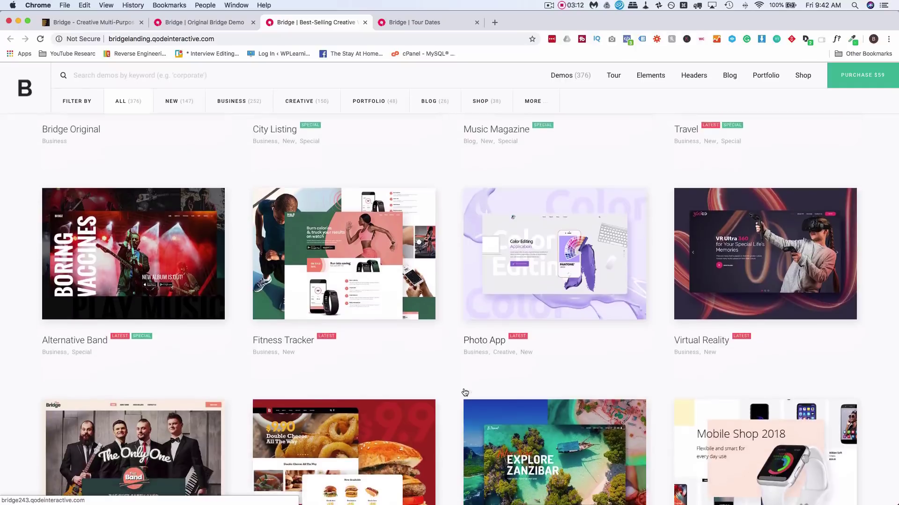
scroll(465, 392, down, 1)
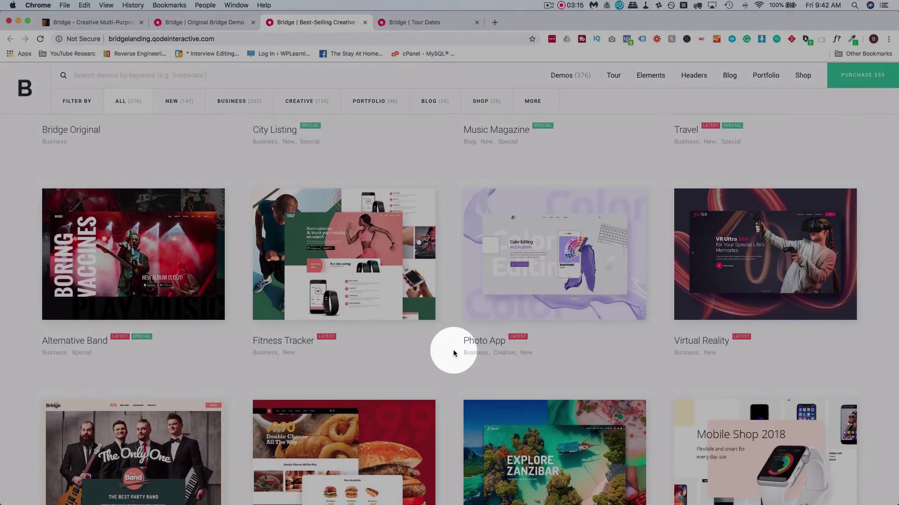
scroll(452, 354, down, 6)
scroll(453, 351, down, 17)
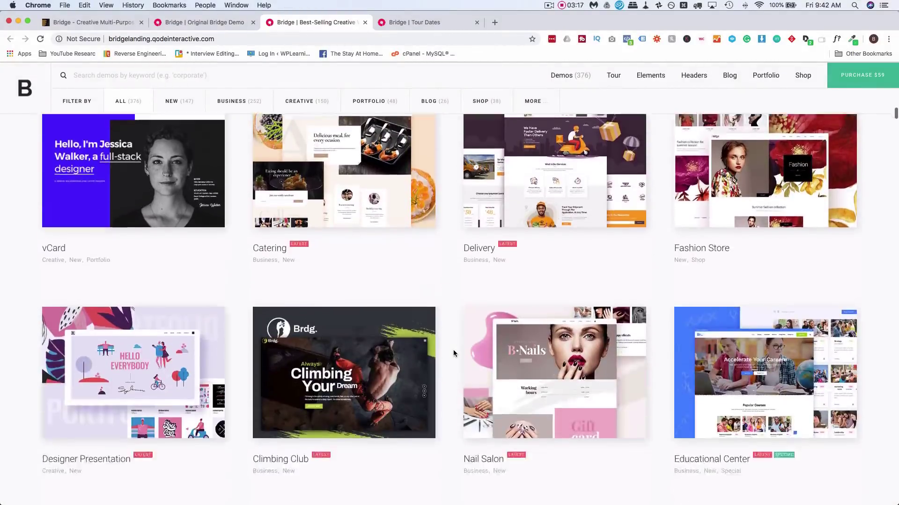
scroll(453, 352, down, 14)
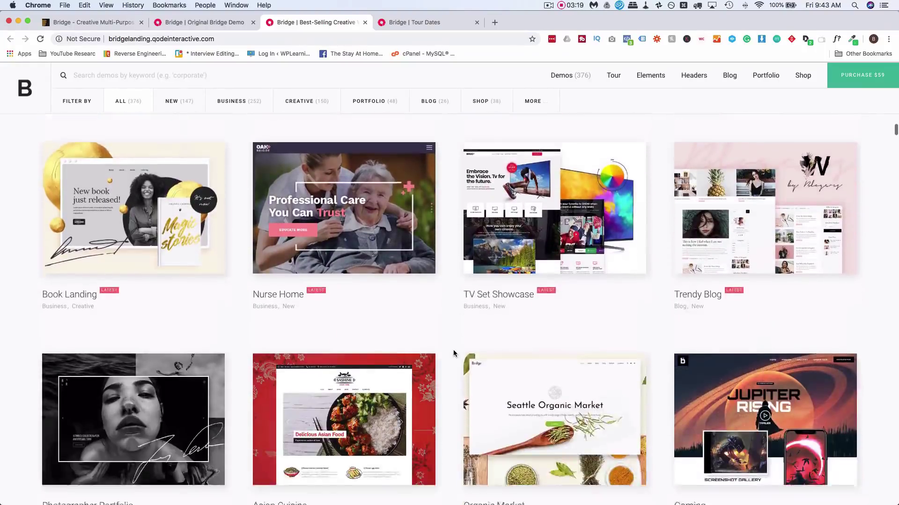
scroll(453, 352, down, 5)
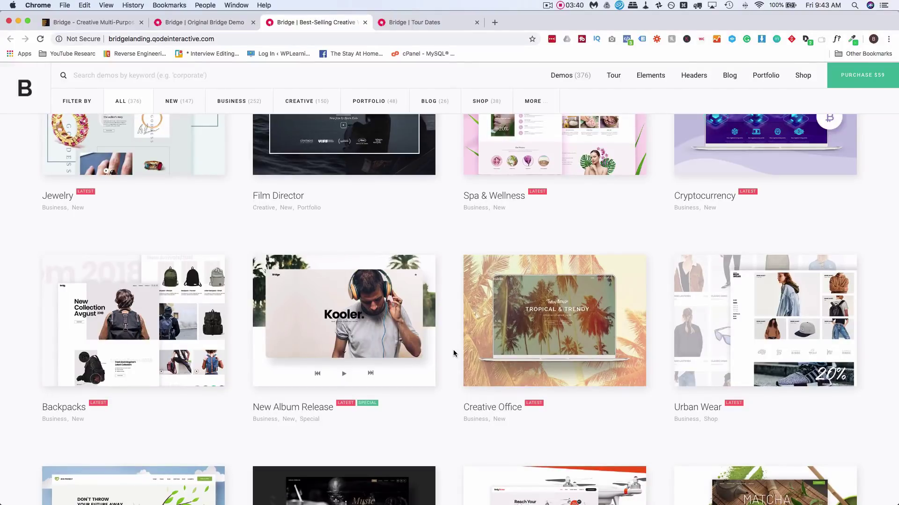
Continue down the catalogue to the Medical, Wedding Invitation, Movie and NGO demos.
scroll(453, 353, down, 12)
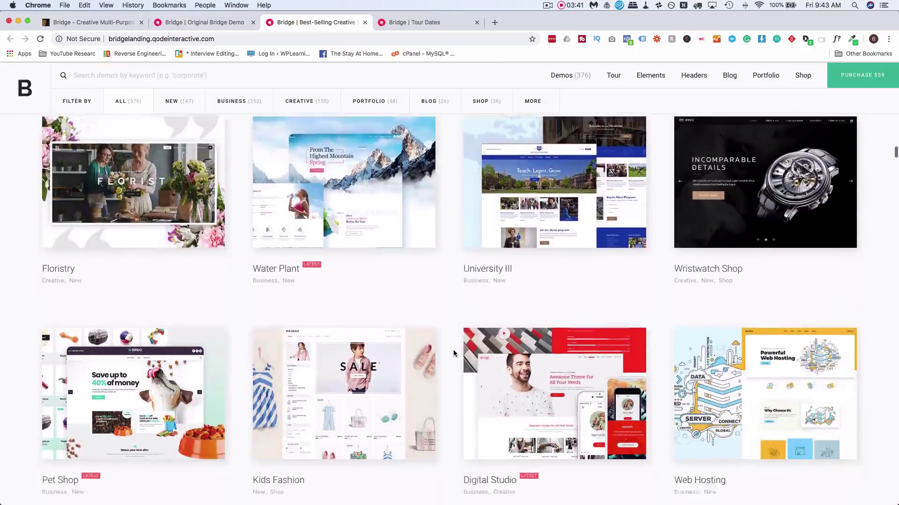
scroll(453, 353, down, 11)
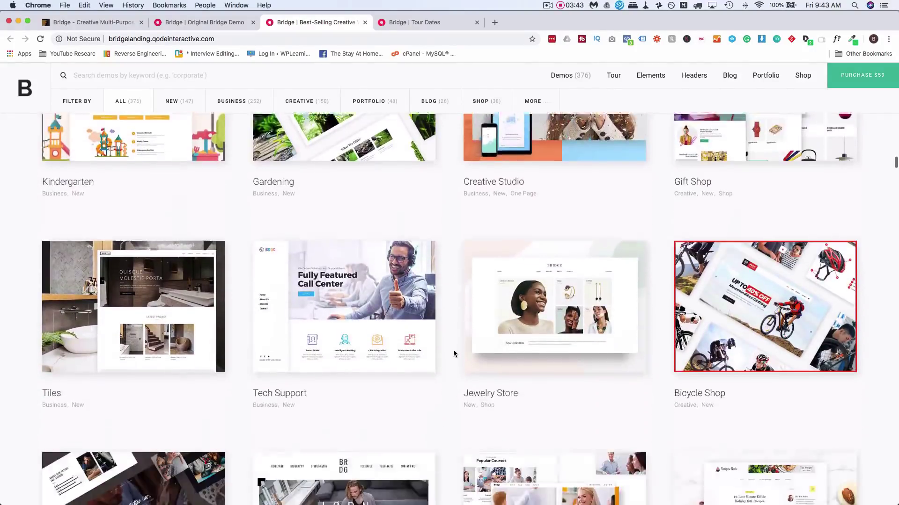
scroll(453, 353, down, 12)
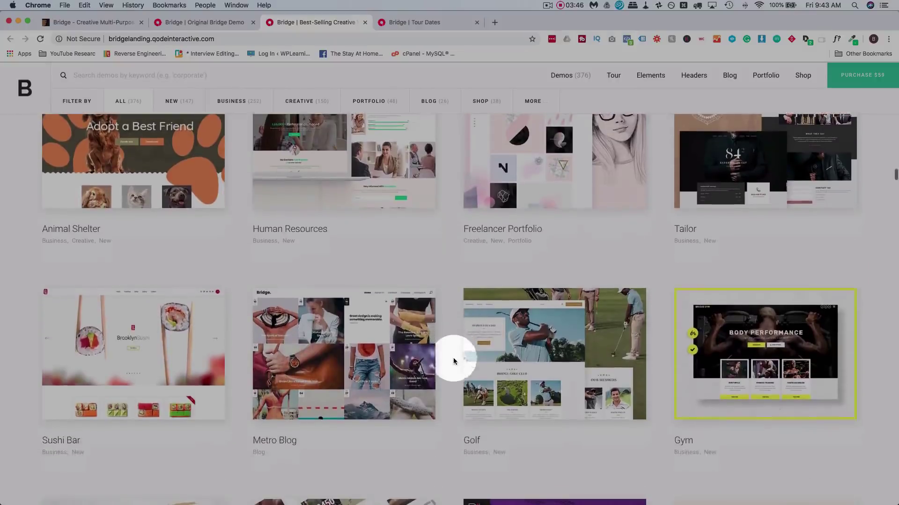
scroll(450, 360, down, 4)
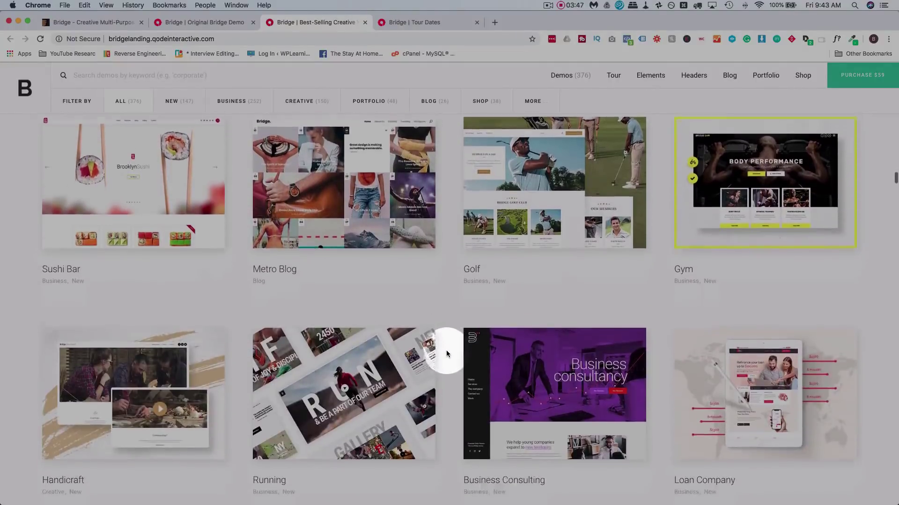
scroll(447, 354, down, 12)
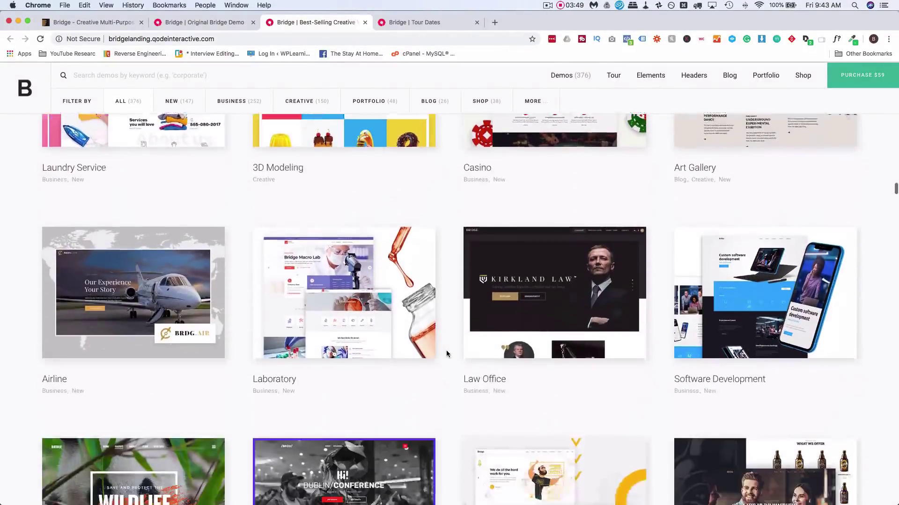
scroll(446, 350, down, 18)
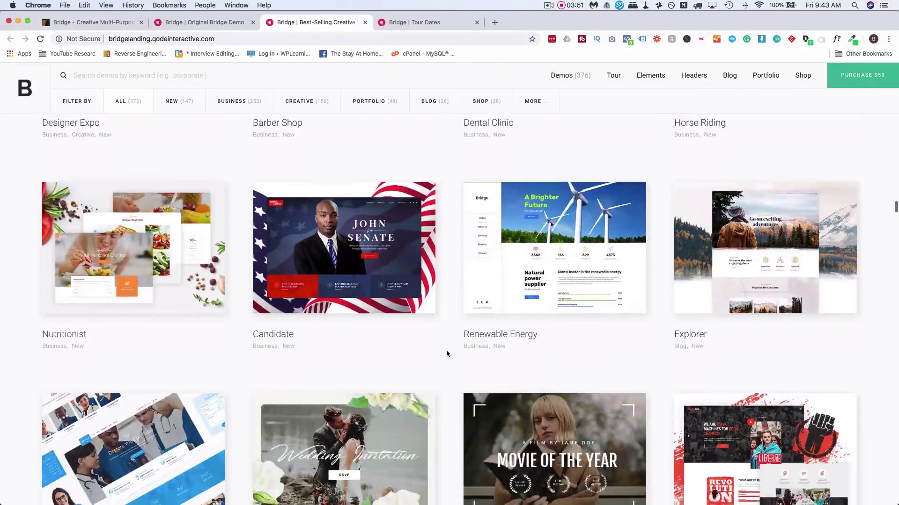
scroll(446, 354, down, 5)
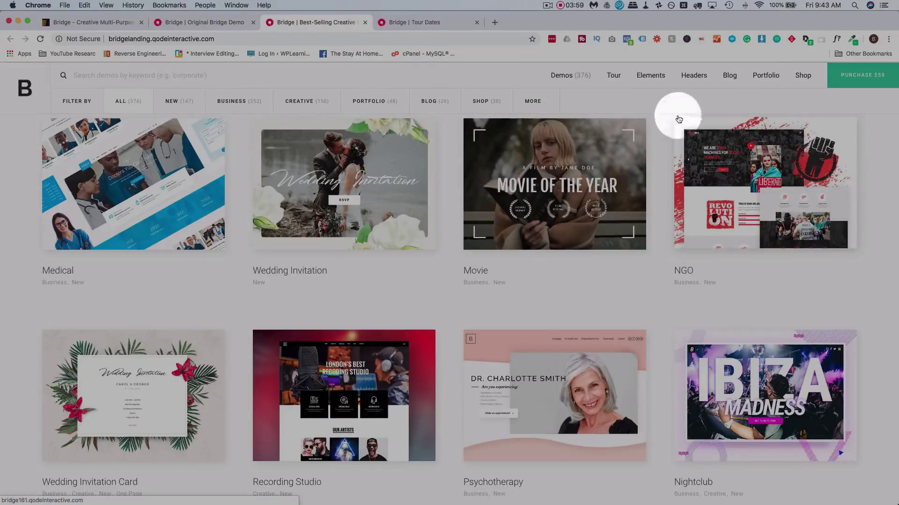
Show the Elements menu options on the Bridge demo landing page.
mouse_move(661, 79)
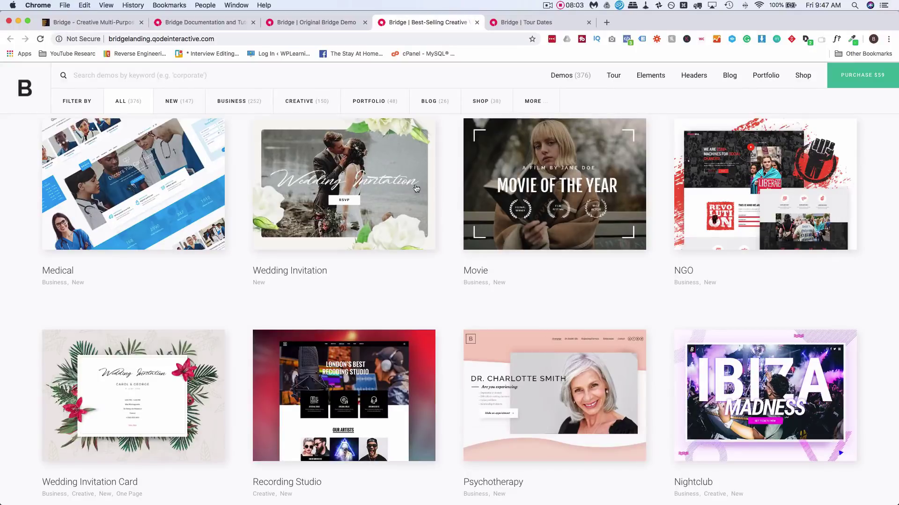
click(117, 29)
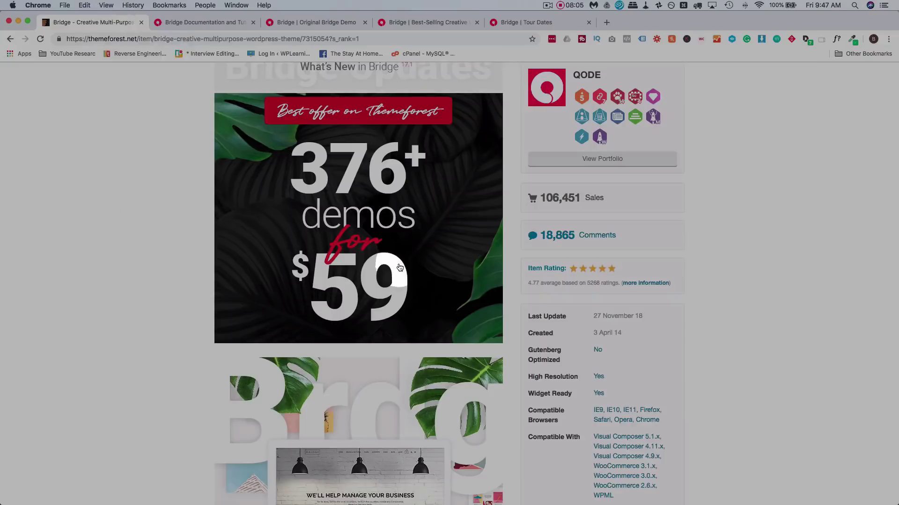
scroll(645, 260, down, 2)
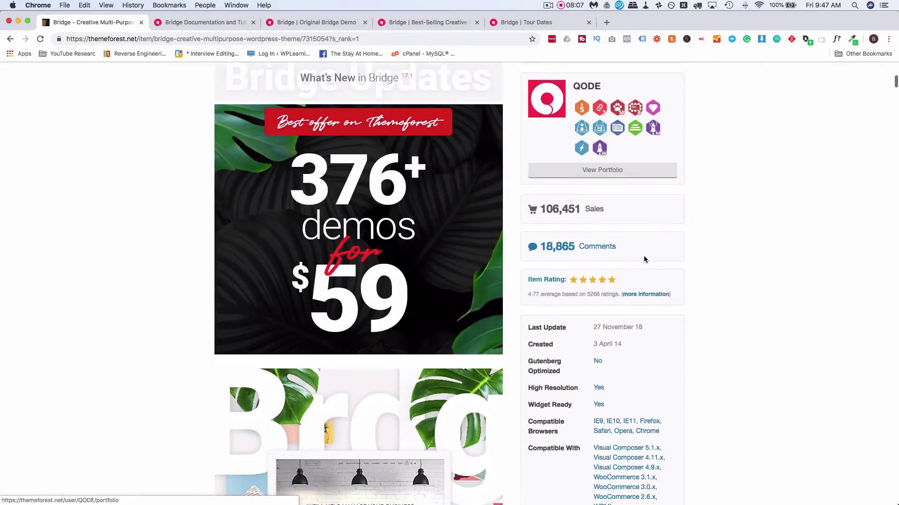
scroll(645, 260, down, 2)
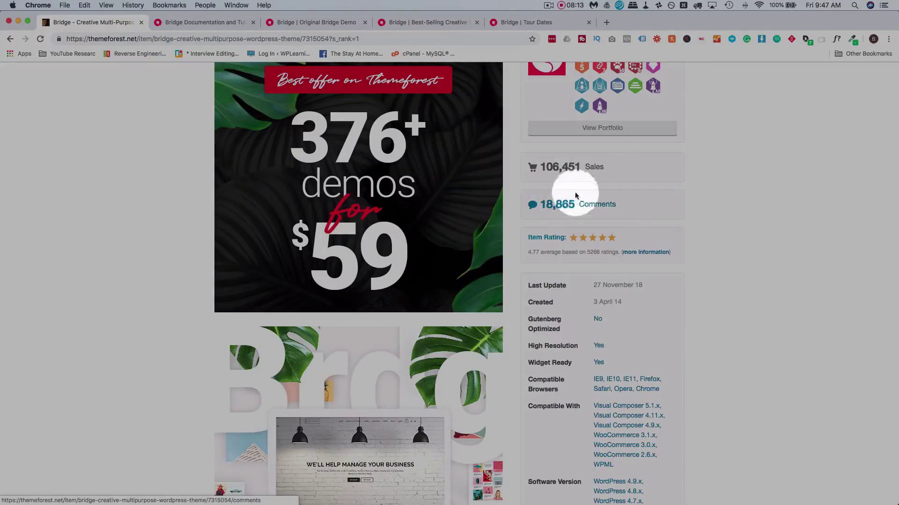
Go to the Bridge Documentation tab and open the browsable online documentation chapters.
click(206, 24)
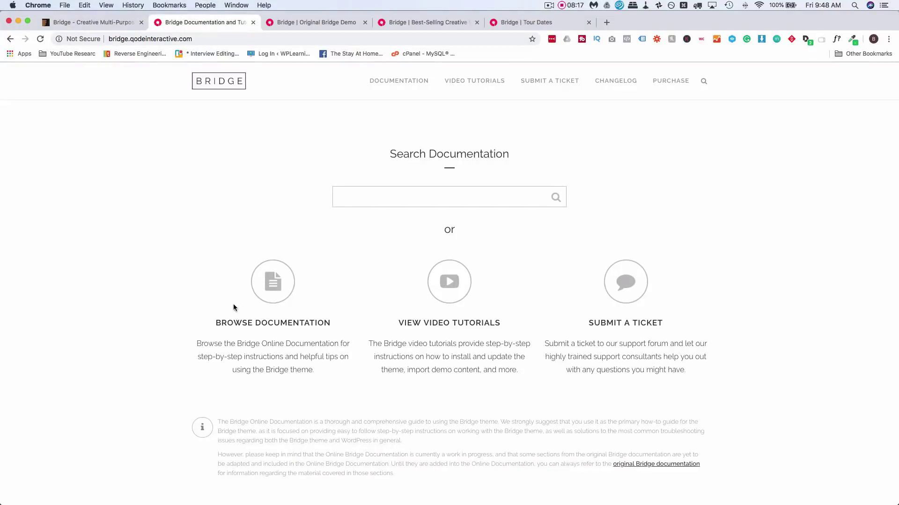
scroll(233, 305, down, 2)
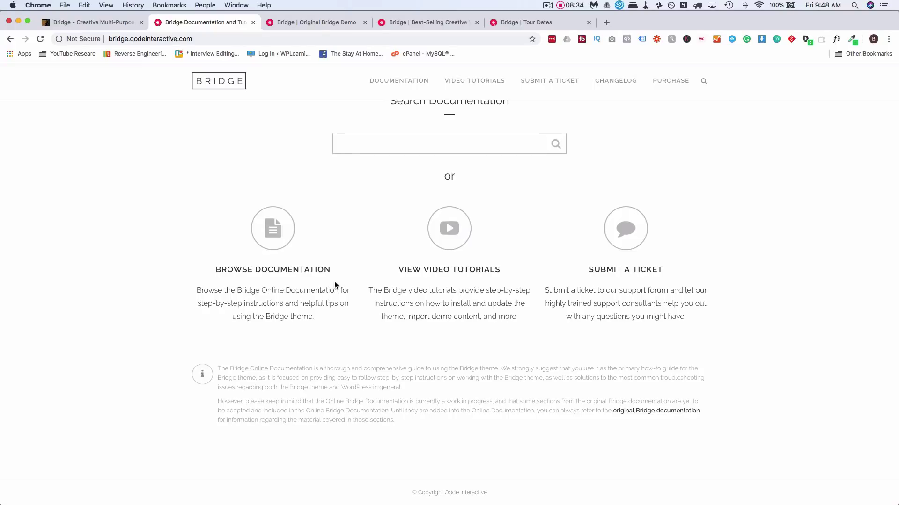
click(109, 24)
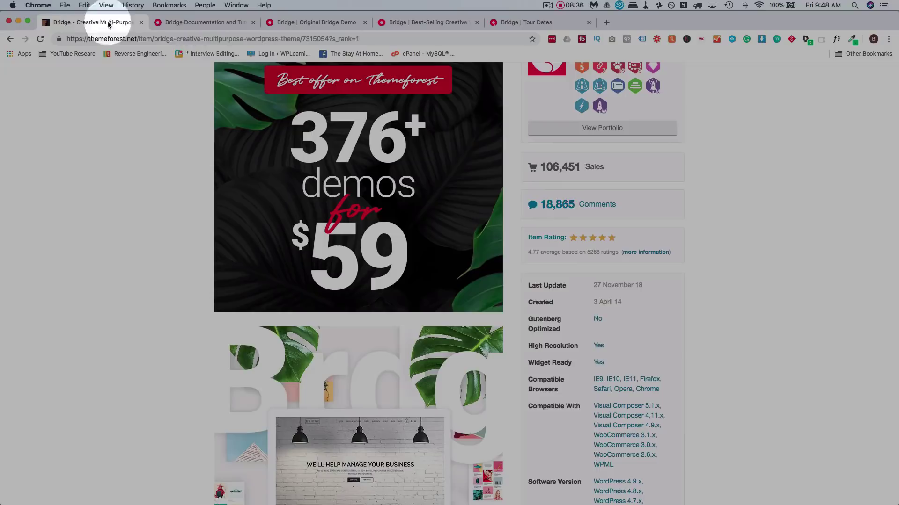
click(226, 21)
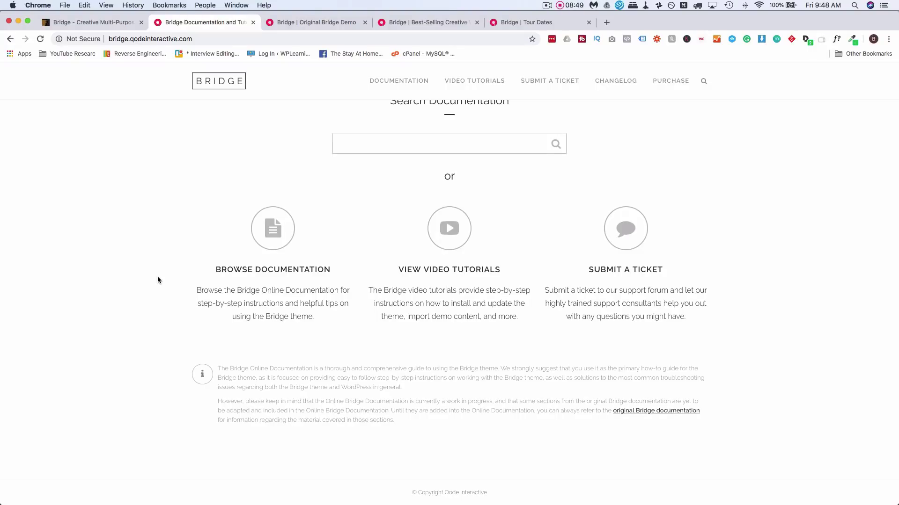
click(242, 273)
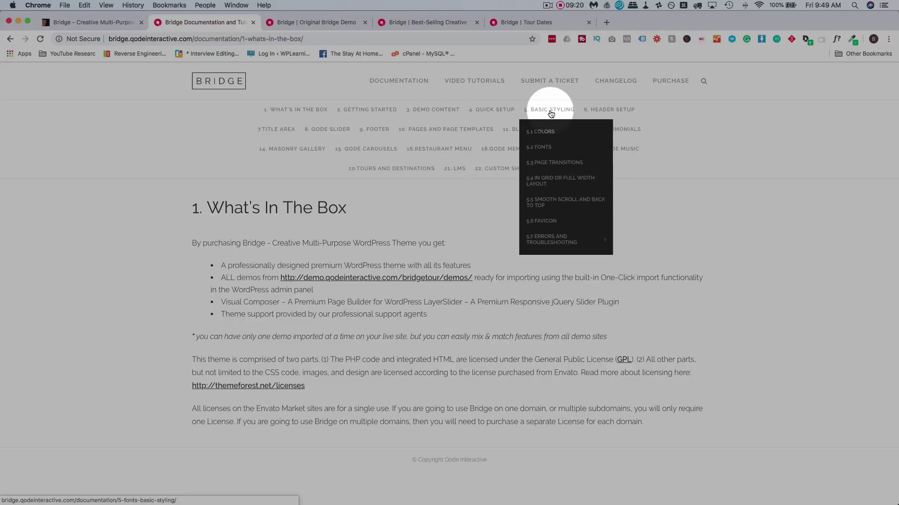
Preview the Basic Styling and Quick Setup chapter sections, then return to the first browser tab.
mouse_move(492, 114)
mouse_move(515, 147)
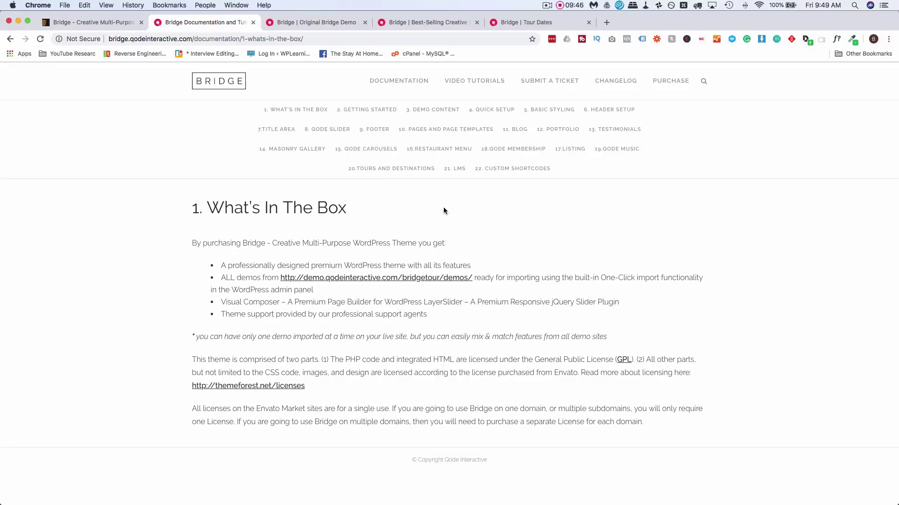
click(119, 22)
In the local site's WordPress admin, go to Appearance > Themes > Add New.
click(637, 213)
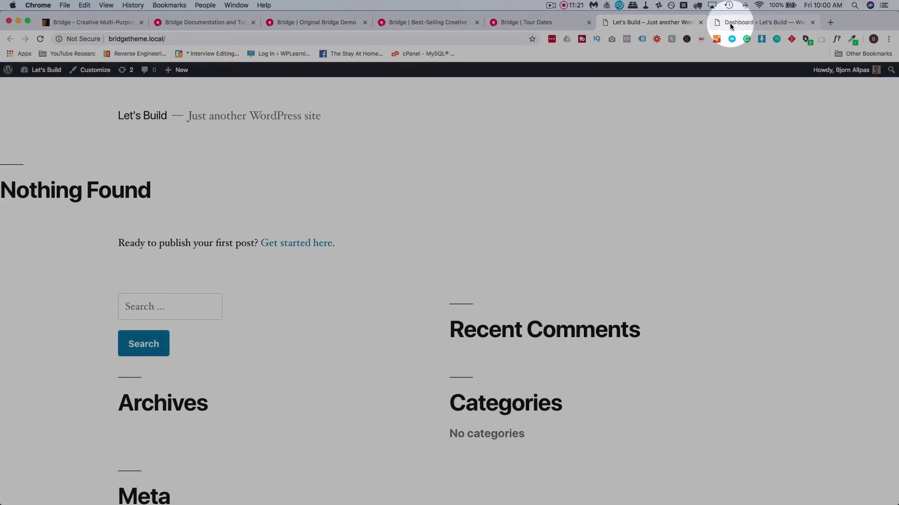
click(729, 23)
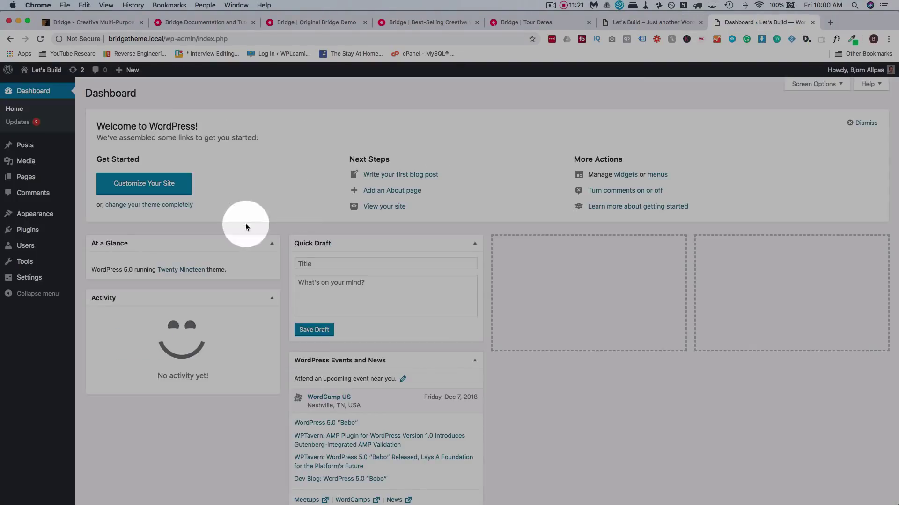
mouse_move(27, 229)
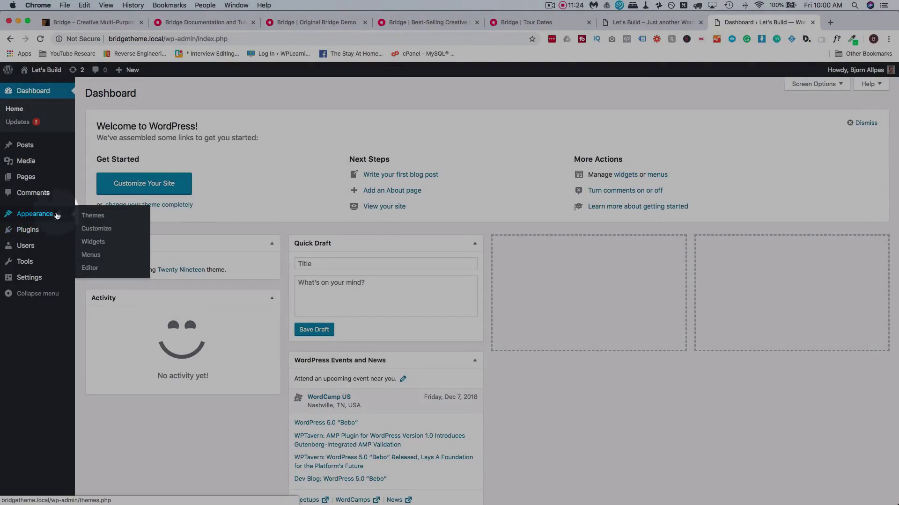
click(87, 217)
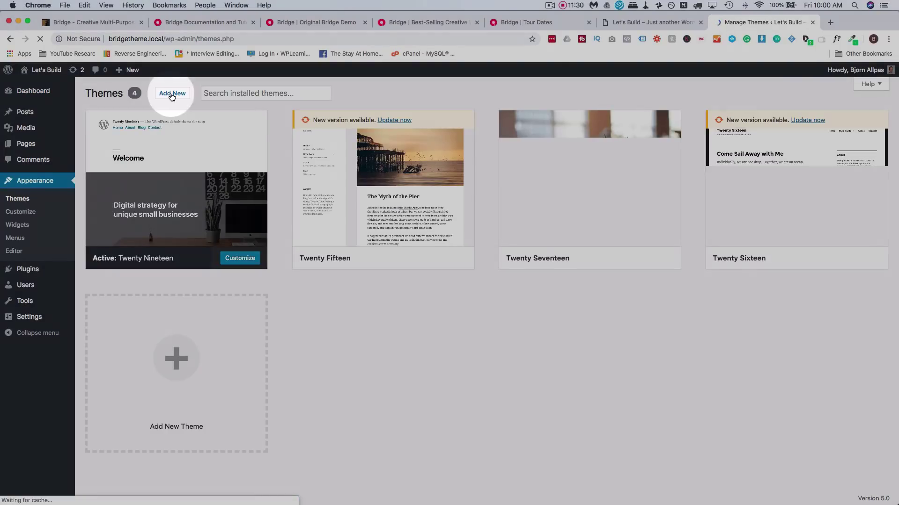
click(173, 94)
Upload bridge.zip as a theme, install it and activate the Bridge theme.
click(167, 98)
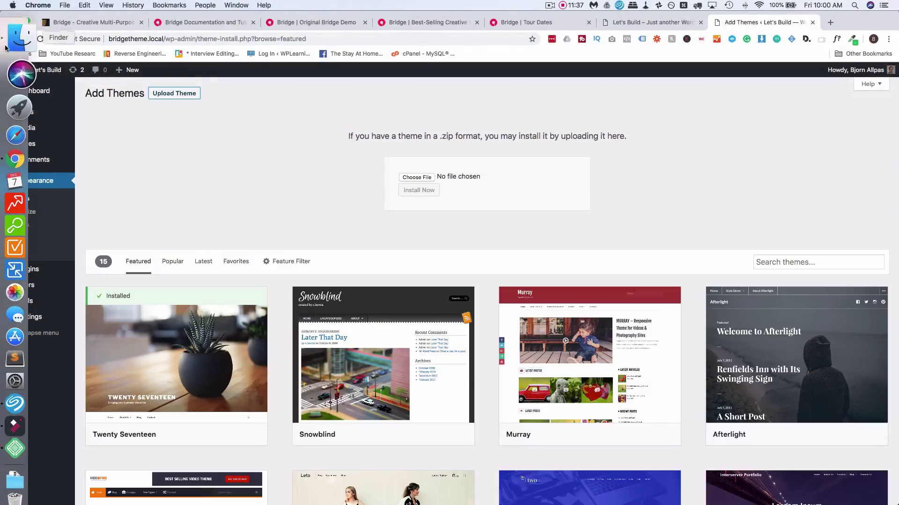
click(5, 47)
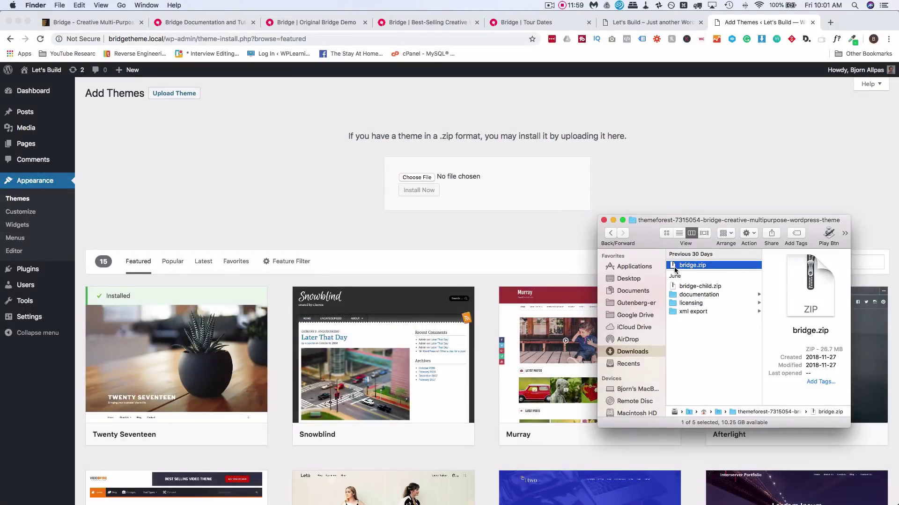
drag(459, 189, 416, 177)
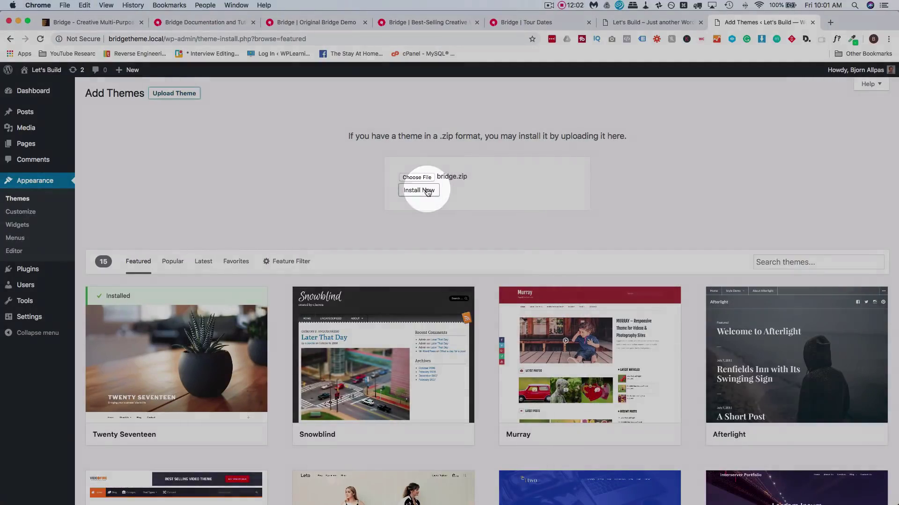
click(427, 191)
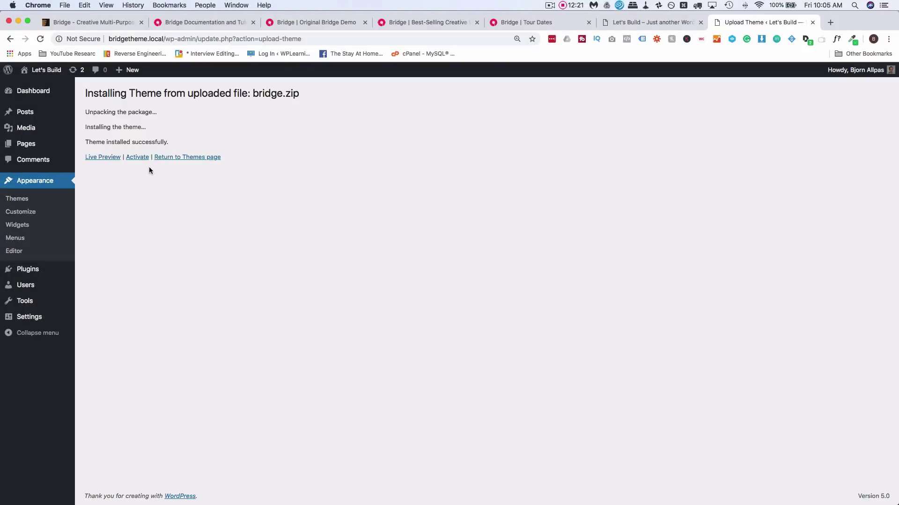
click(137, 157)
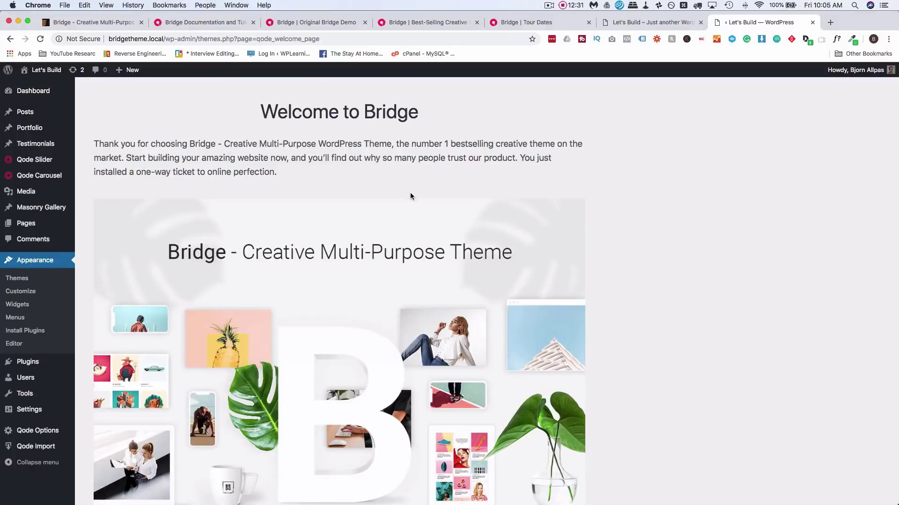
scroll(410, 196, down, 5)
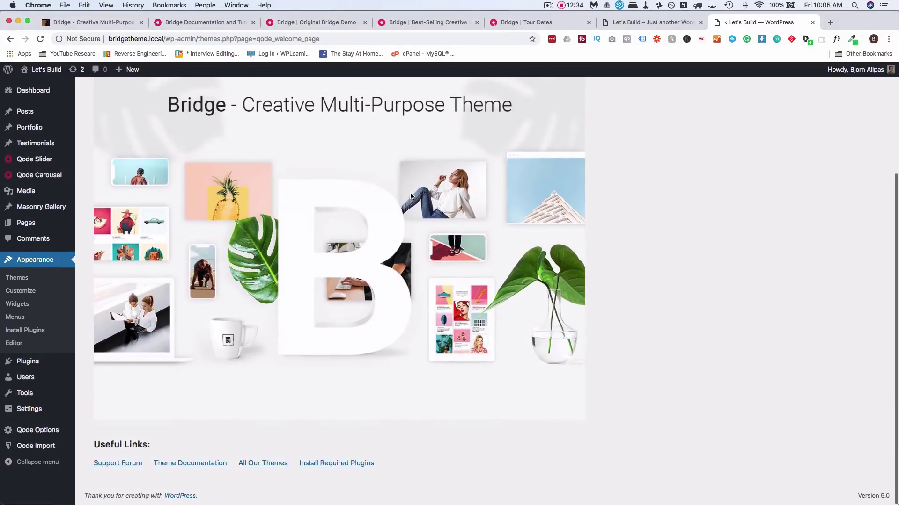
scroll(407, 199, up, 5)
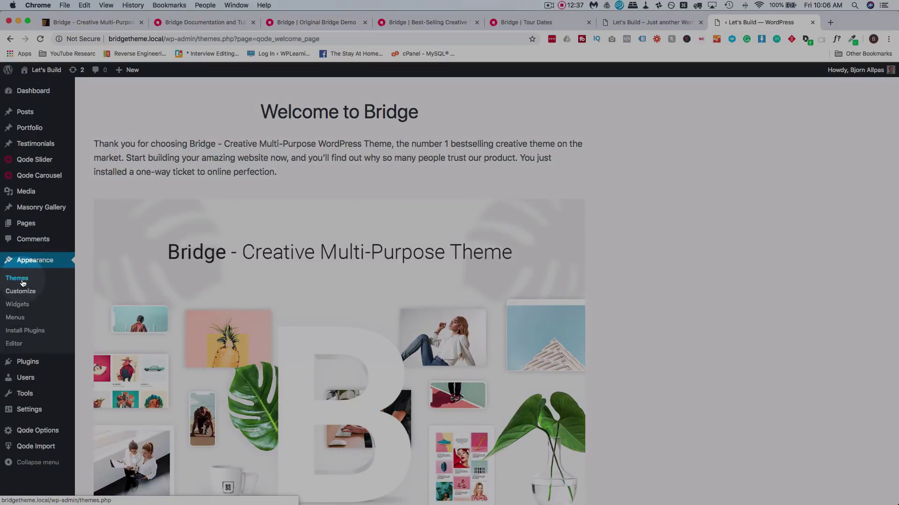
Upload bridge-child.zip via Appearance > Themes > Add New, install and activate it.
click(18, 279)
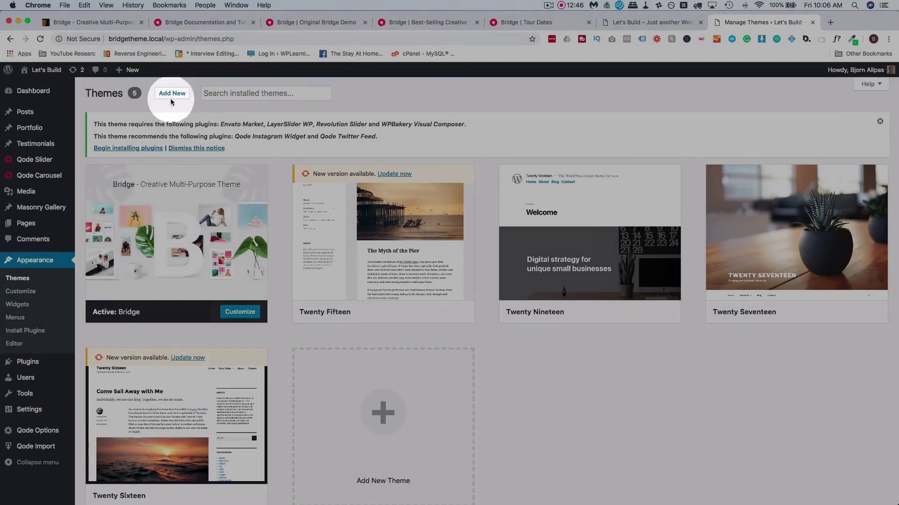
click(171, 96)
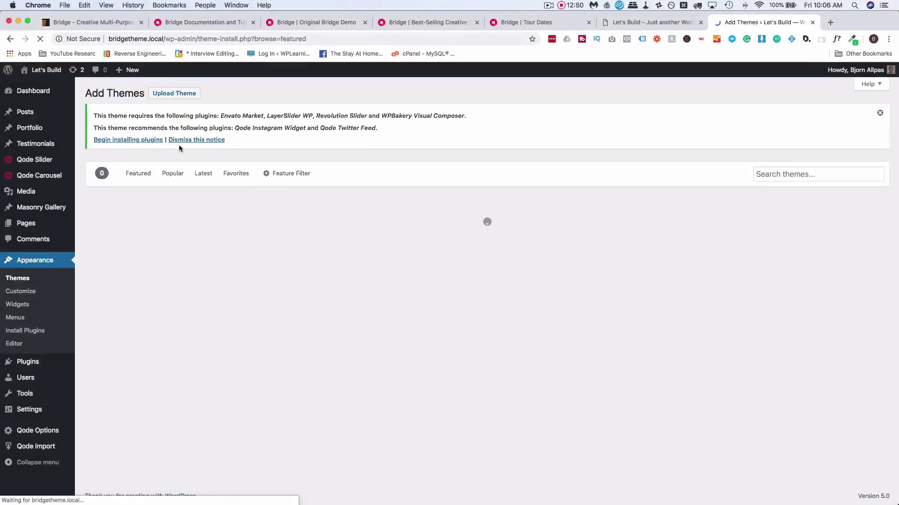
click(177, 94)
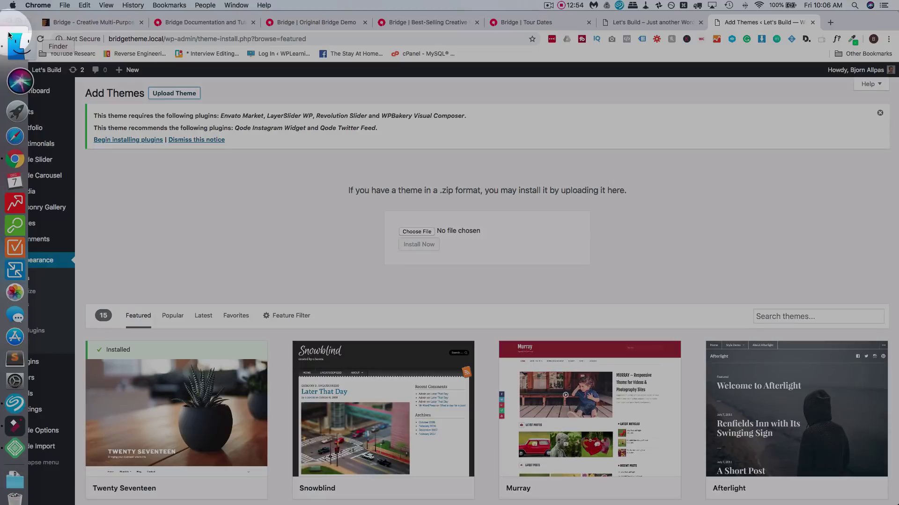
click(8, 35)
drag(690, 288, 448, 230)
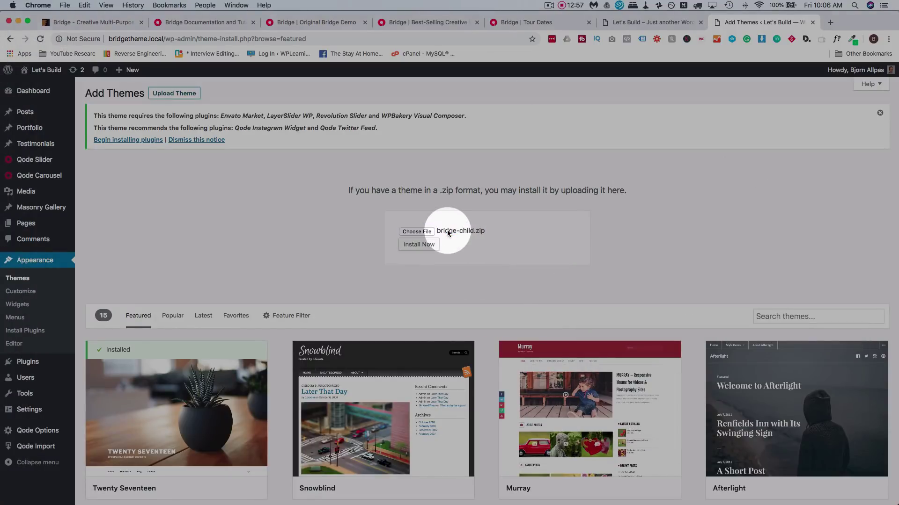
click(422, 249)
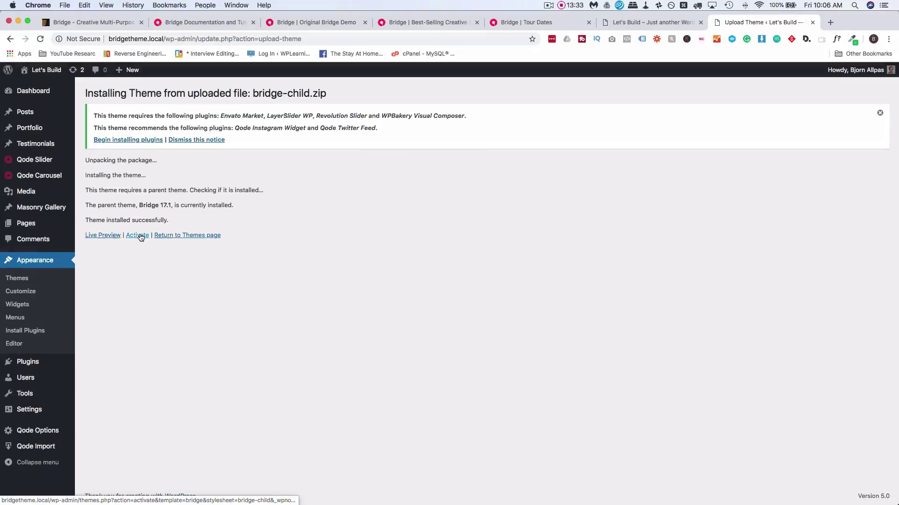
click(138, 235)
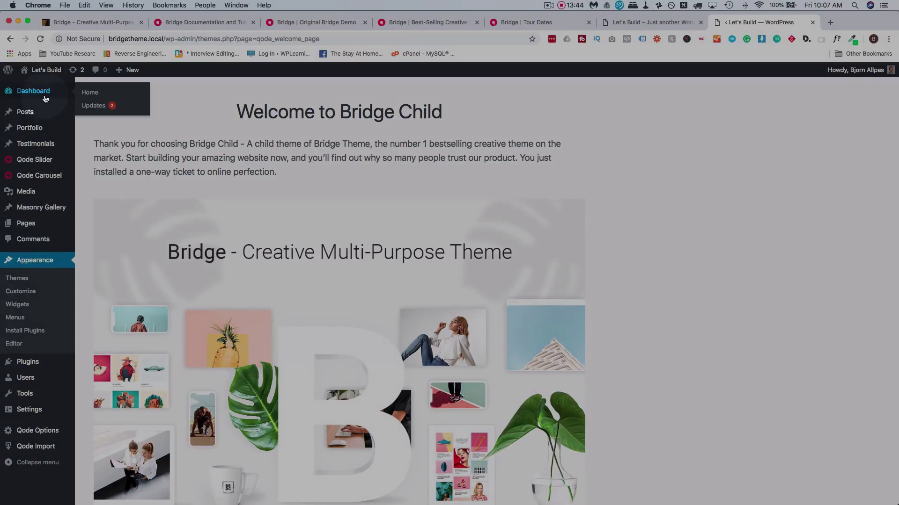
From the Dashboard theme notice, open the installer listing the six Bridge plugins.
click(45, 98)
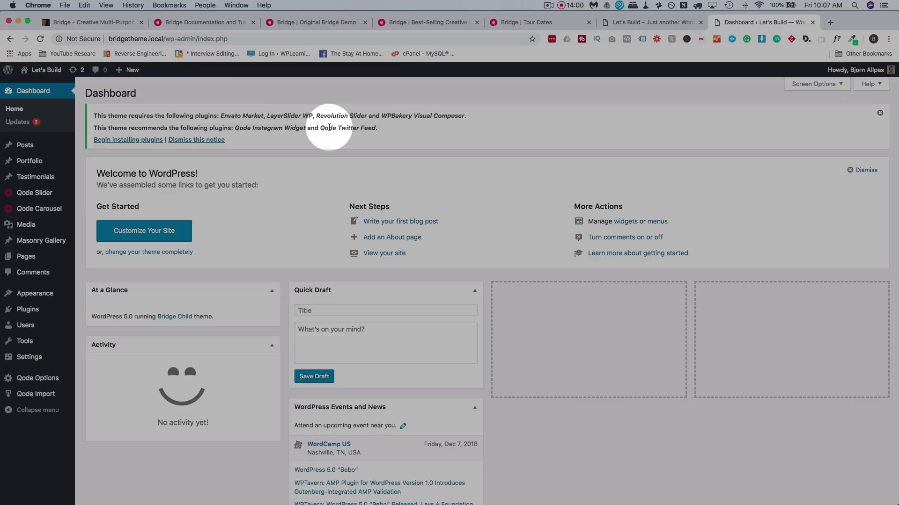
drag(264, 116, 221, 116)
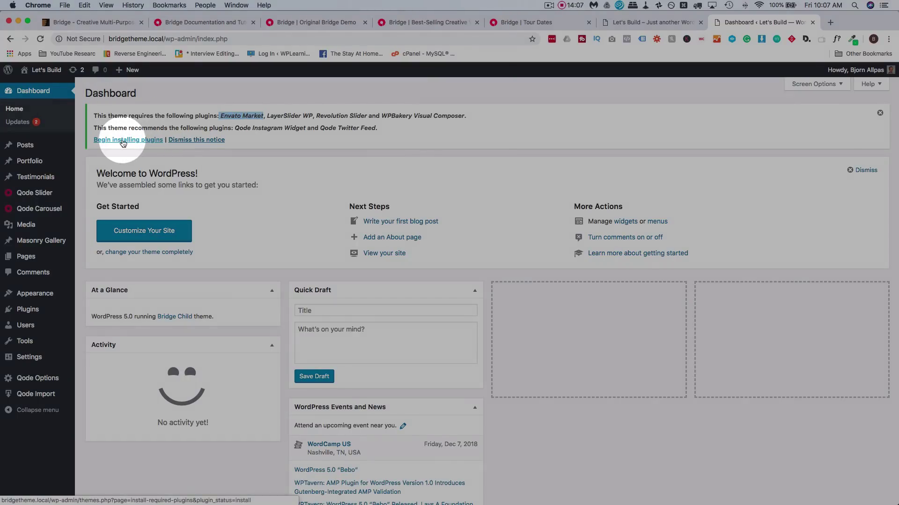
click(123, 141)
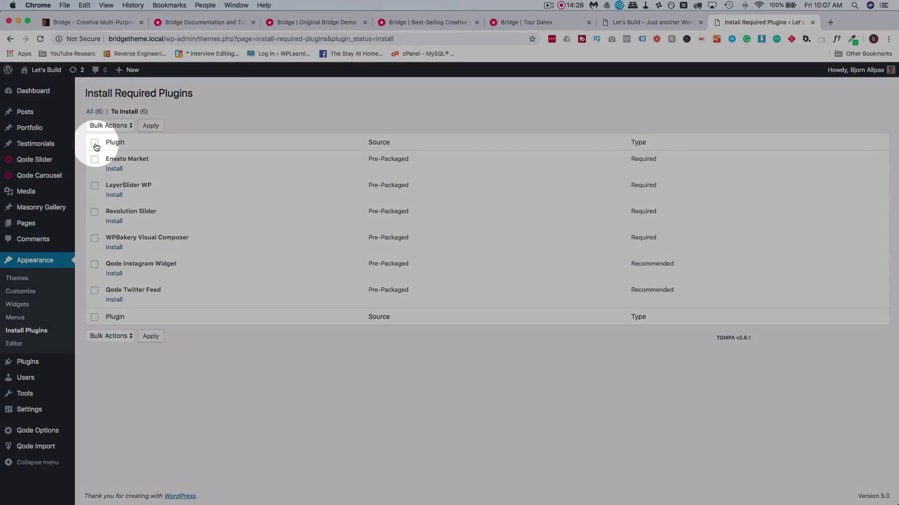
Bulk-install all six required and recommended Bridge plugins.
click(96, 143)
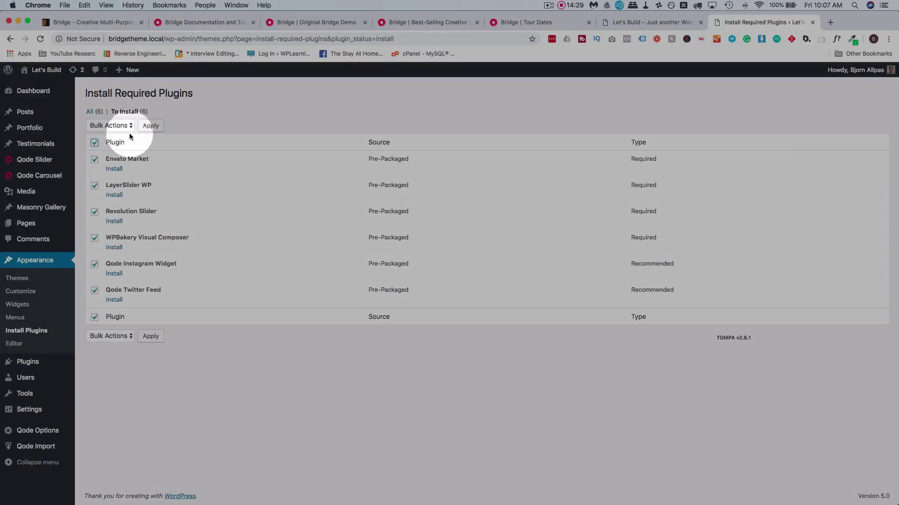
click(119, 125)
click(117, 134)
click(151, 125)
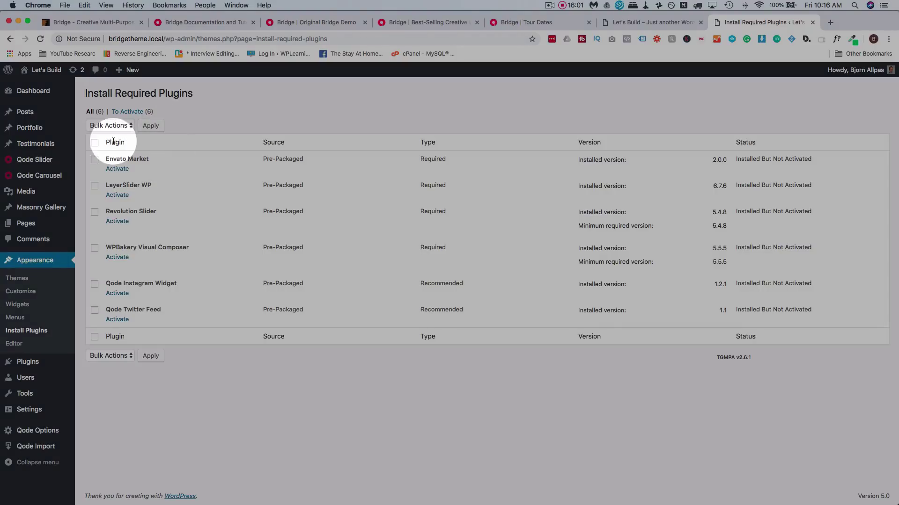
Bulk-activate all six newly installed plugins.
click(95, 143)
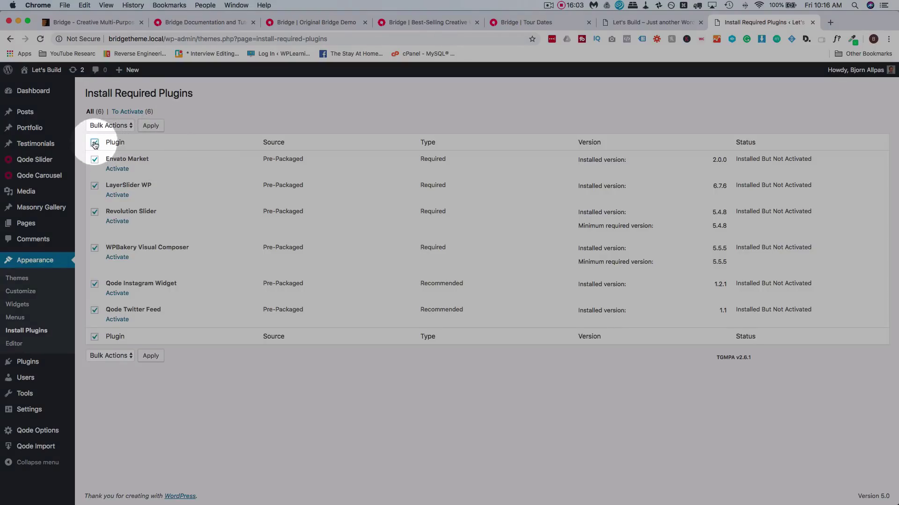
click(126, 128)
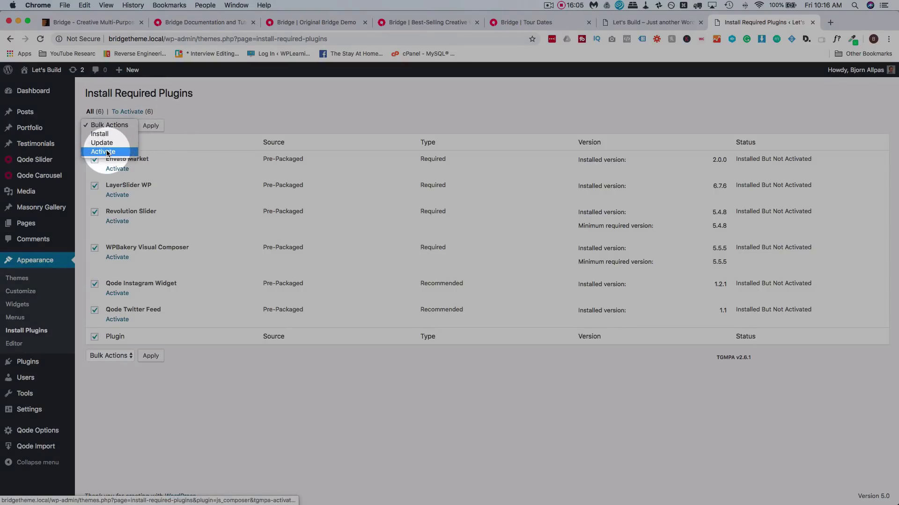
click(111, 150)
click(152, 126)
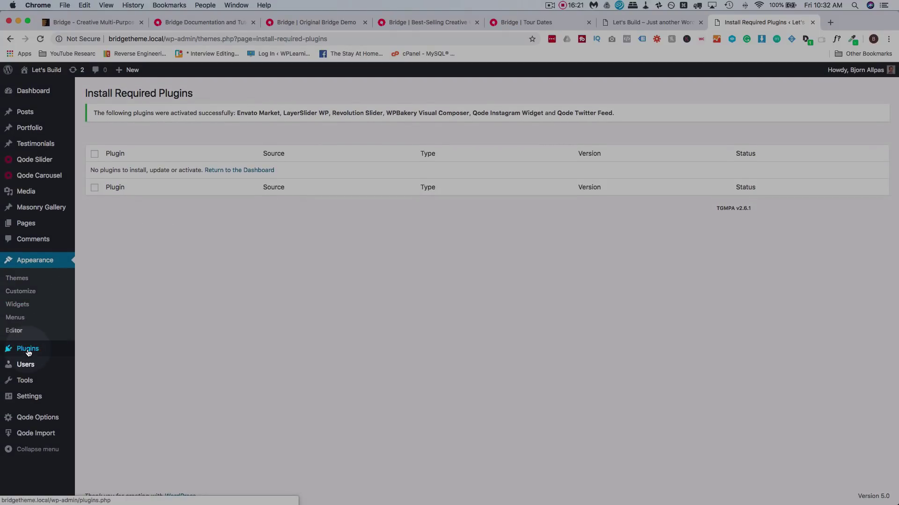
Check the six active plugins under Installed Plugins, then go to Qode Import.
mouse_move(28, 352)
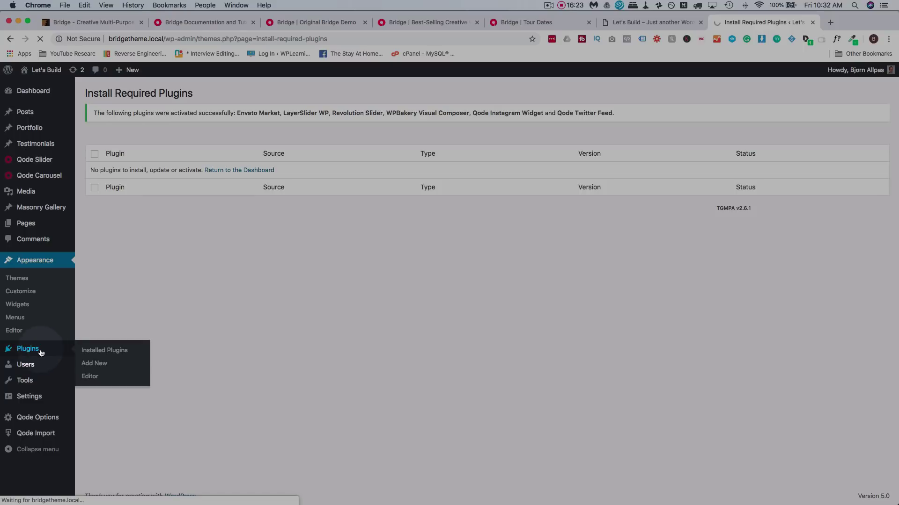
click(110, 357)
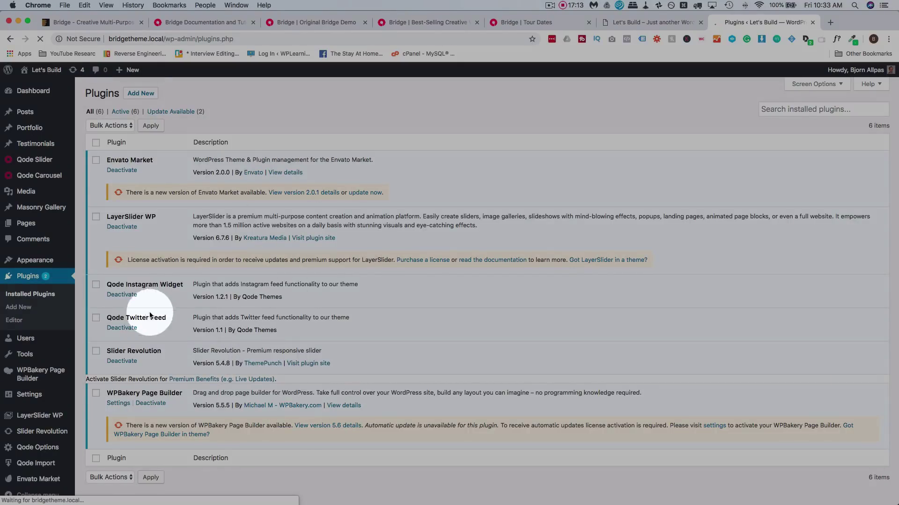
click(49, 263)
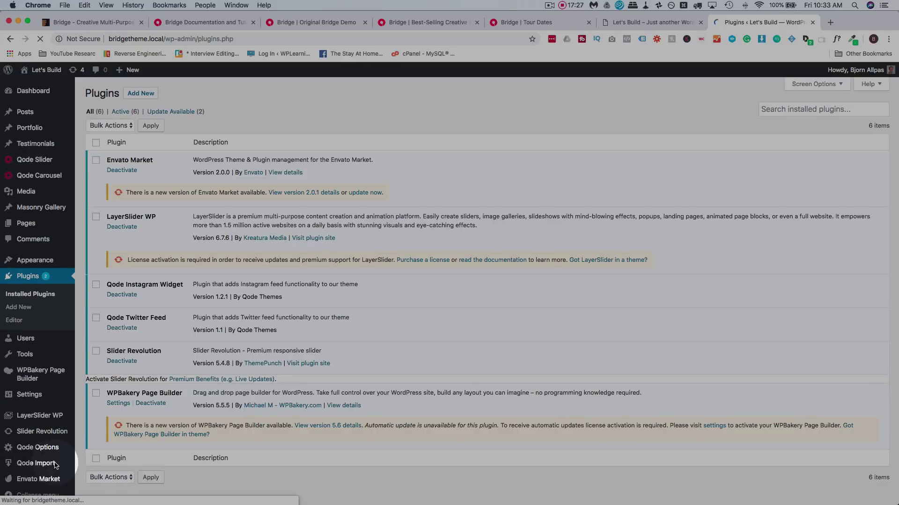
scroll(54, 465, down, 1)
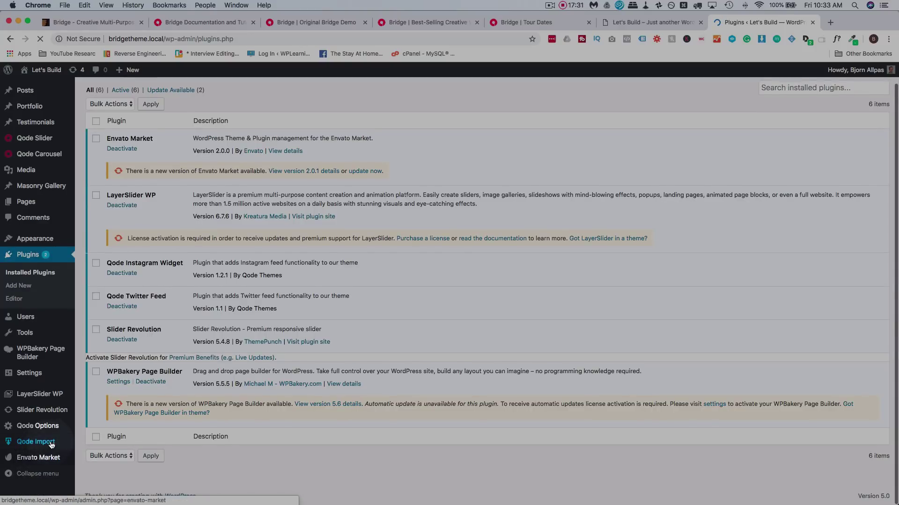
click(51, 444)
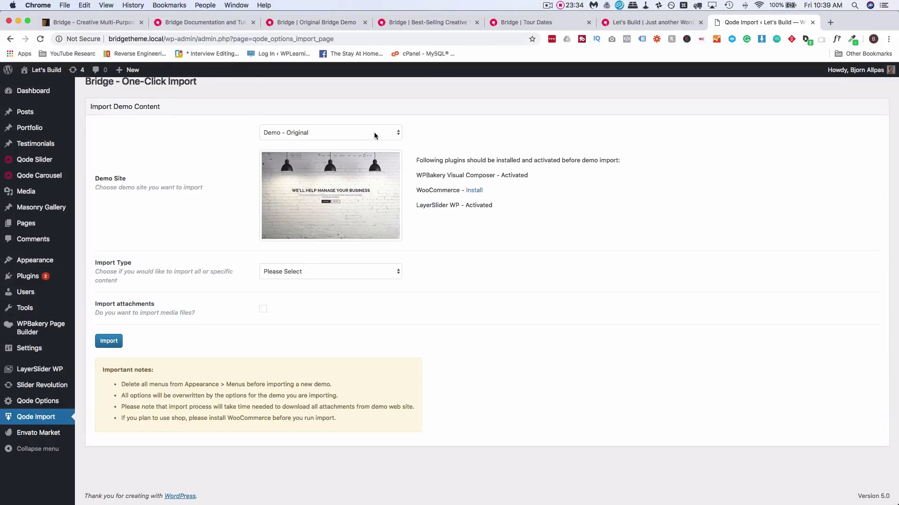
Choose 'New Demo 229 - Spa & Wellness' from the Demo Site list.
click(367, 133)
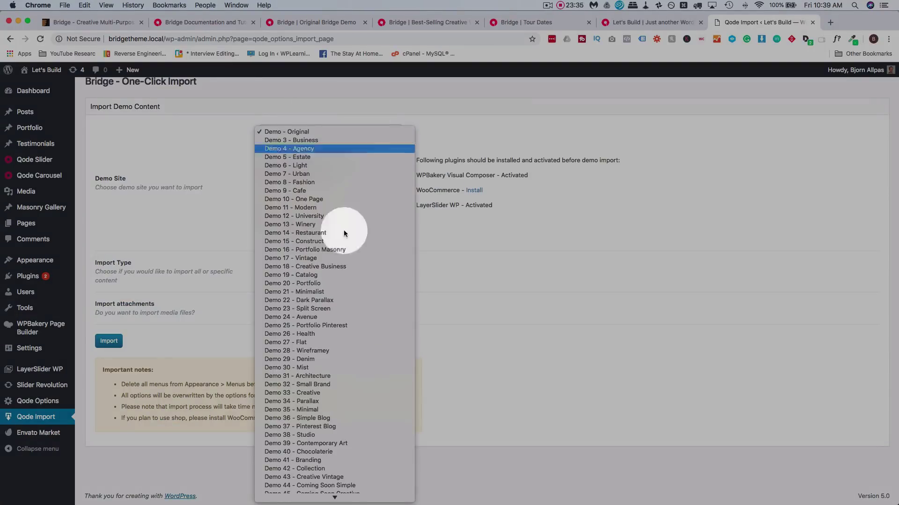
scroll(335, 310, down, 5)
scroll(335, 311, down, 20)
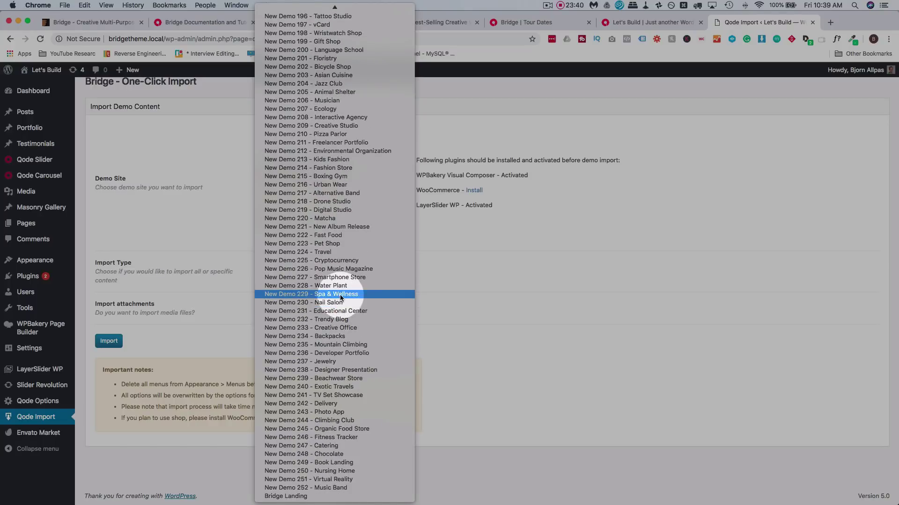
click(326, 295)
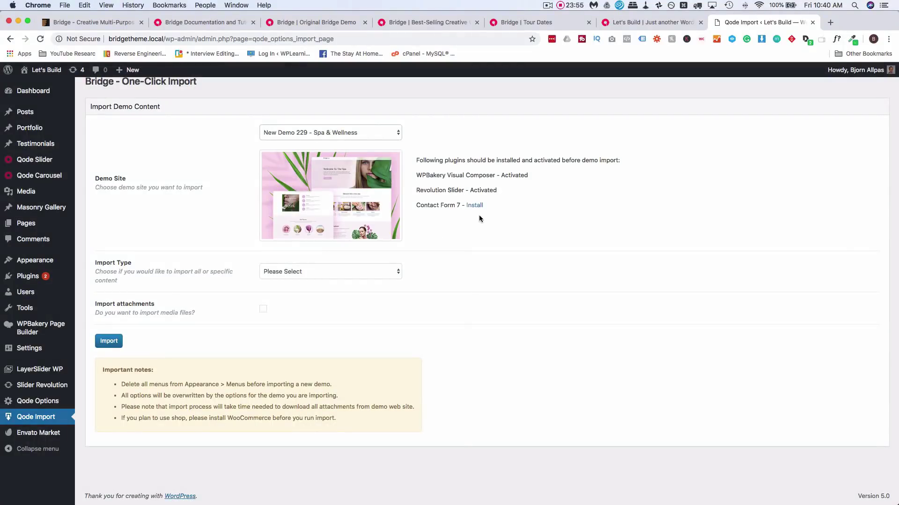
Install and activate Contact Form 7 5.0.5, then return to Qode Import.
click(475, 207)
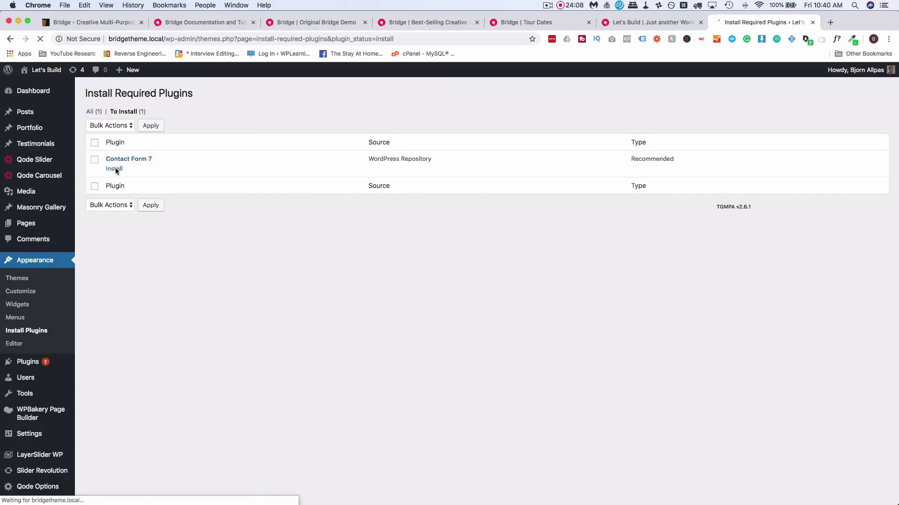
click(115, 171)
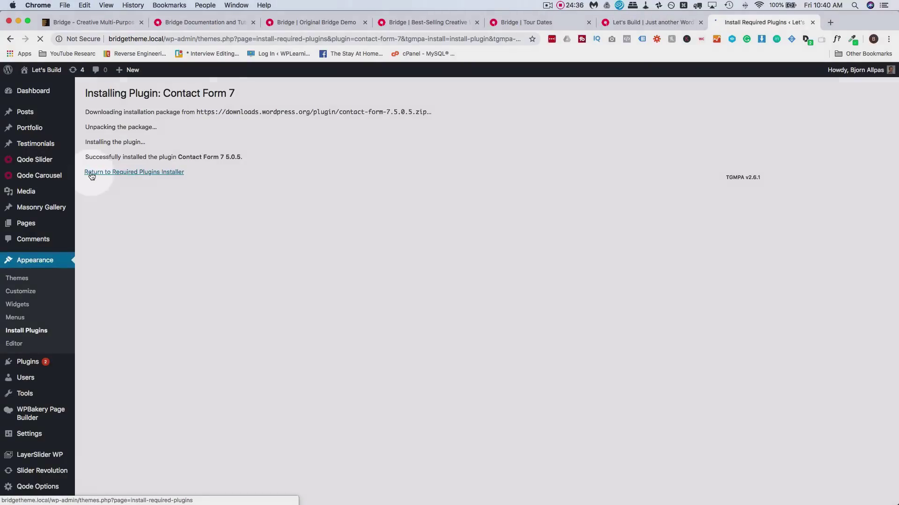
click(148, 172)
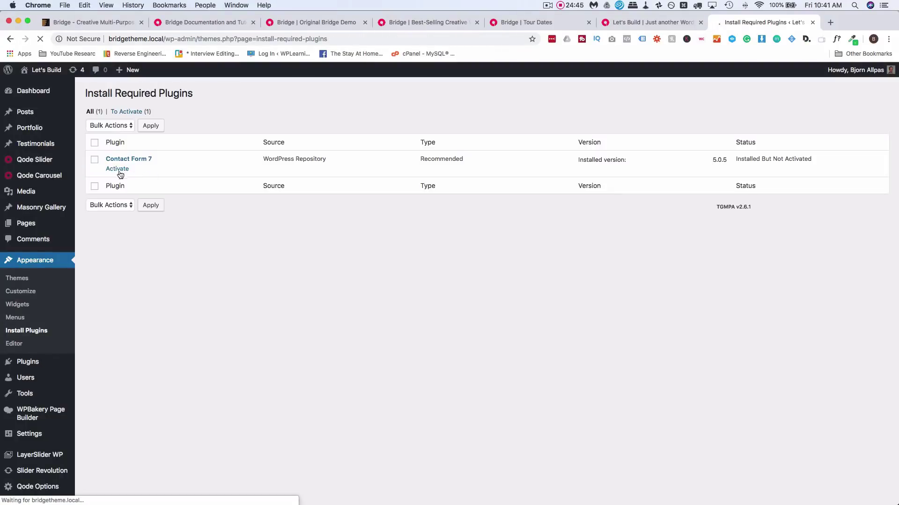
click(121, 171)
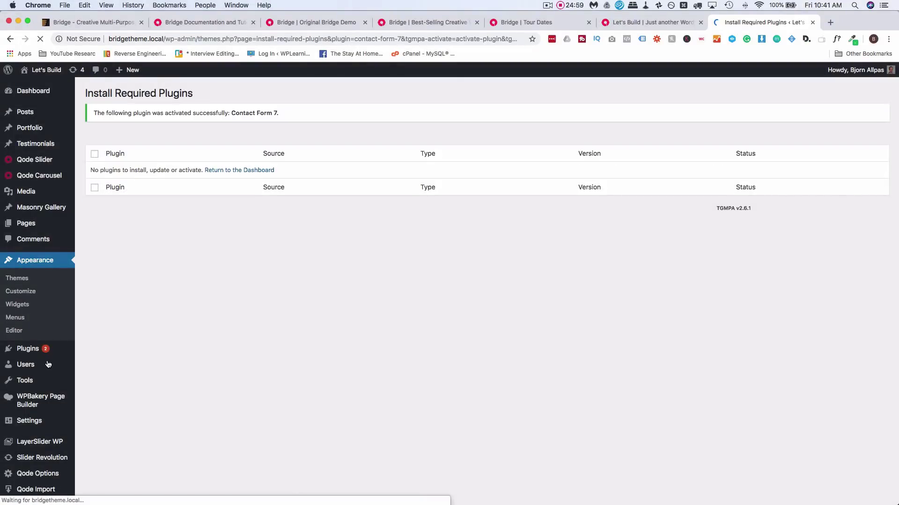
scroll(29, 365, down, 1)
click(40, 460)
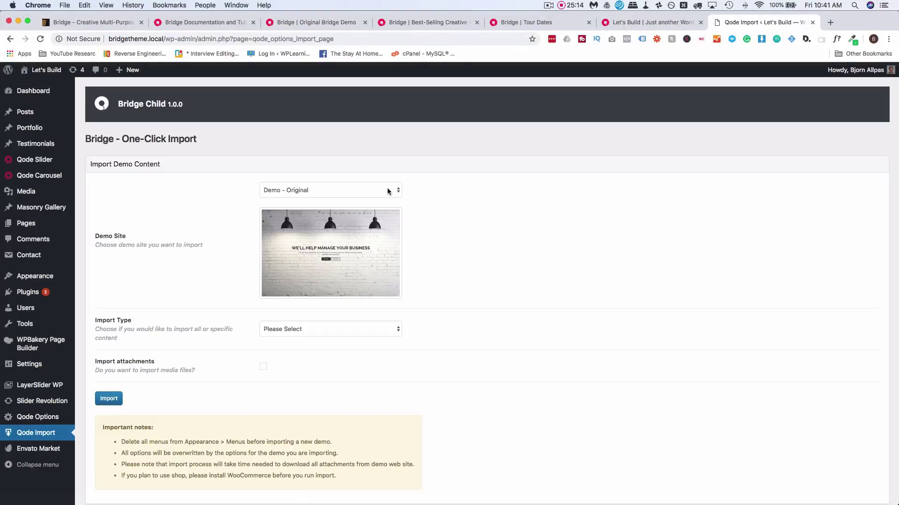
Reselect the Spa & Wellness demo with Import Type All and review the important notes.
click(388, 190)
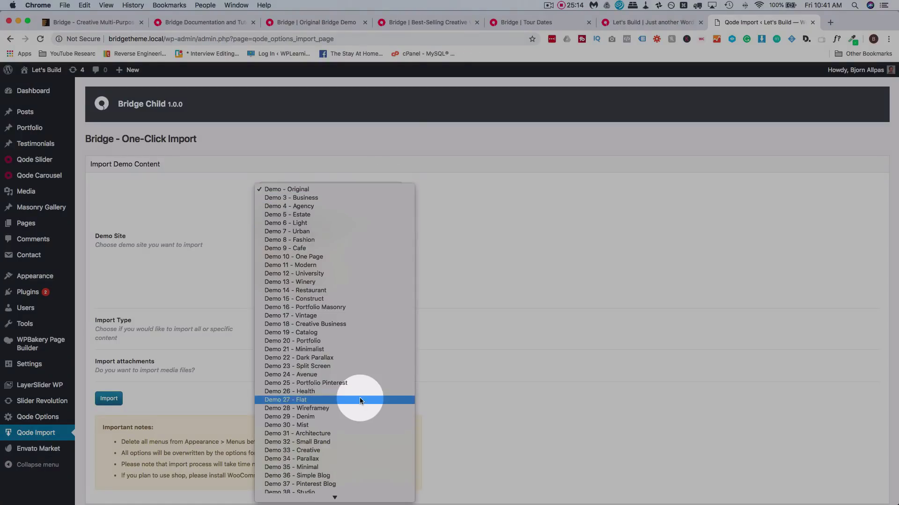
scroll(359, 397, down, 15)
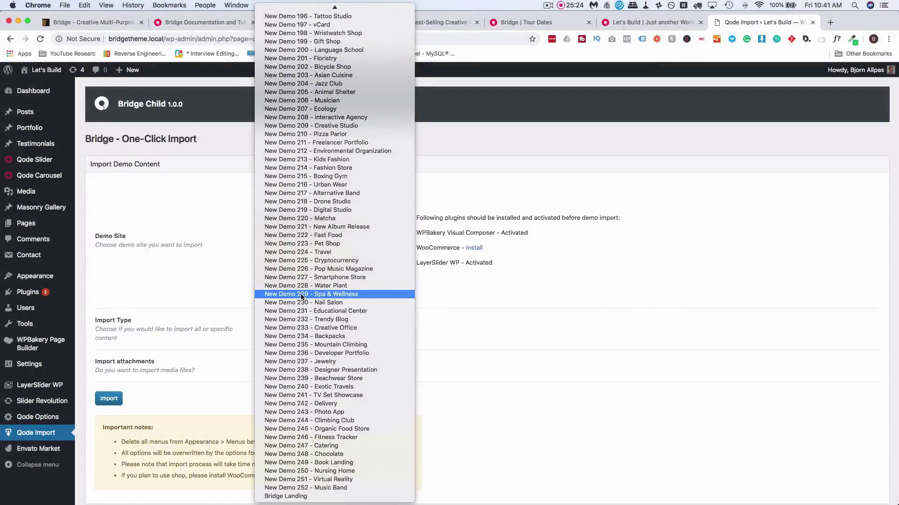
click(301, 295)
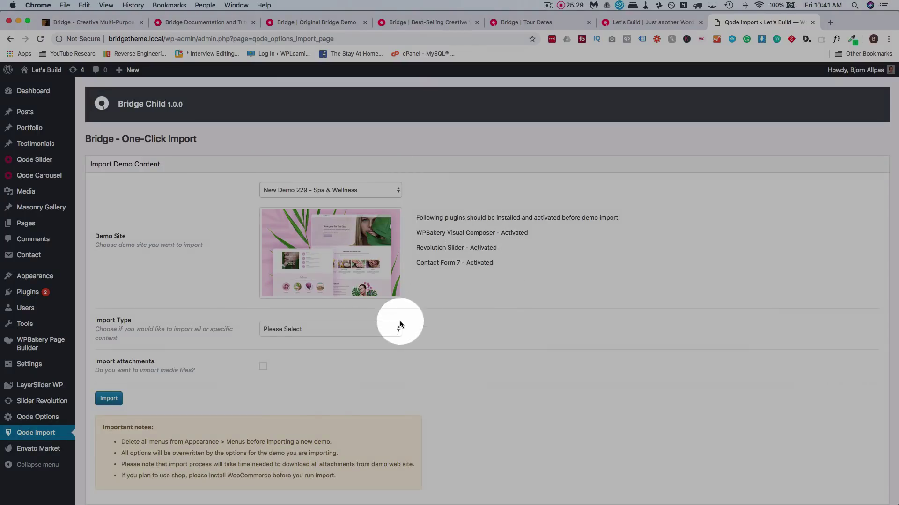
click(377, 329)
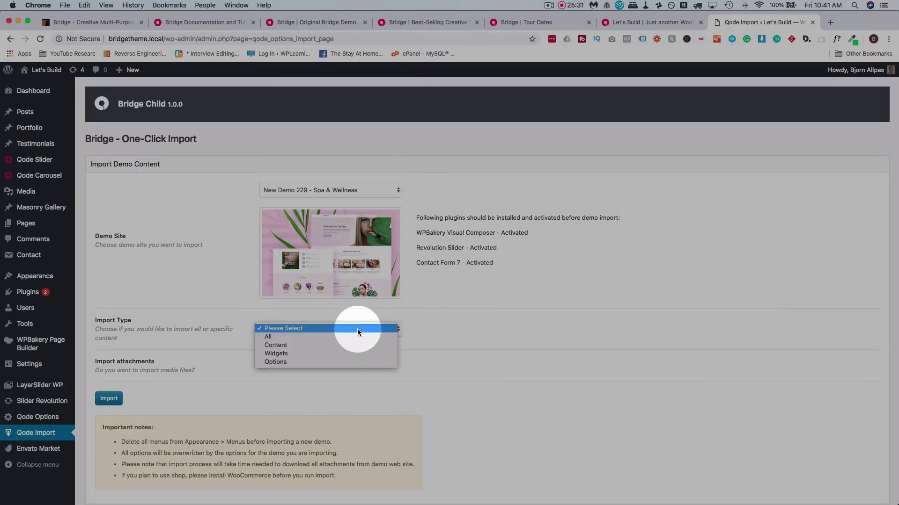
click(269, 337)
scroll(231, 395, down, 3)
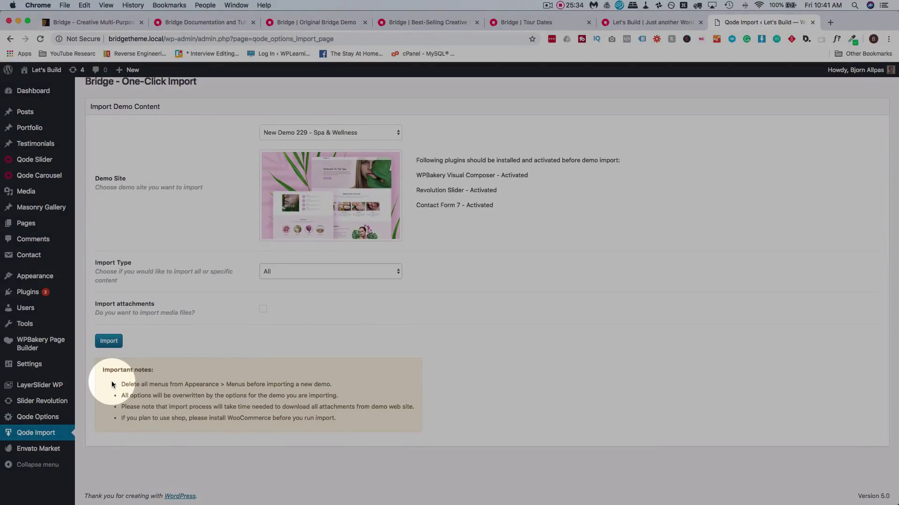
drag(112, 384, 353, 418)
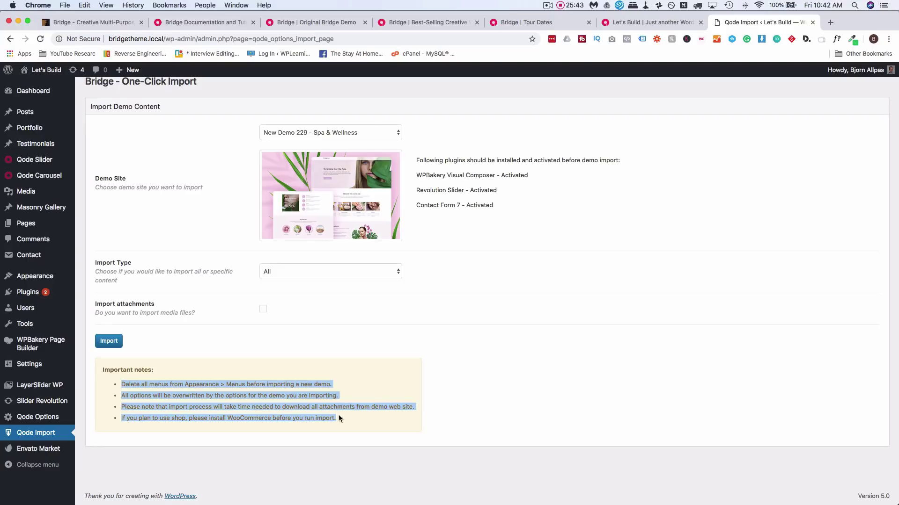
click(248, 342)
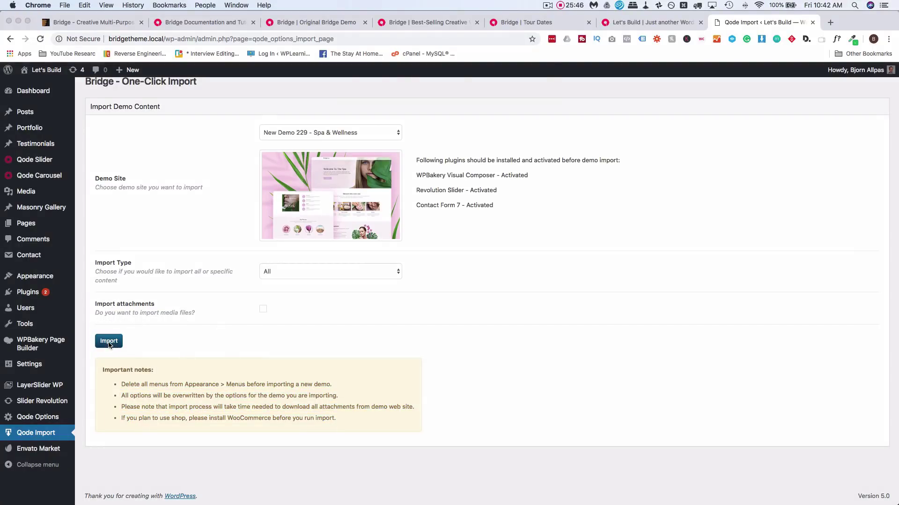
Run and confirm the Spa & Wellness import until it reaches 100%.
click(109, 343)
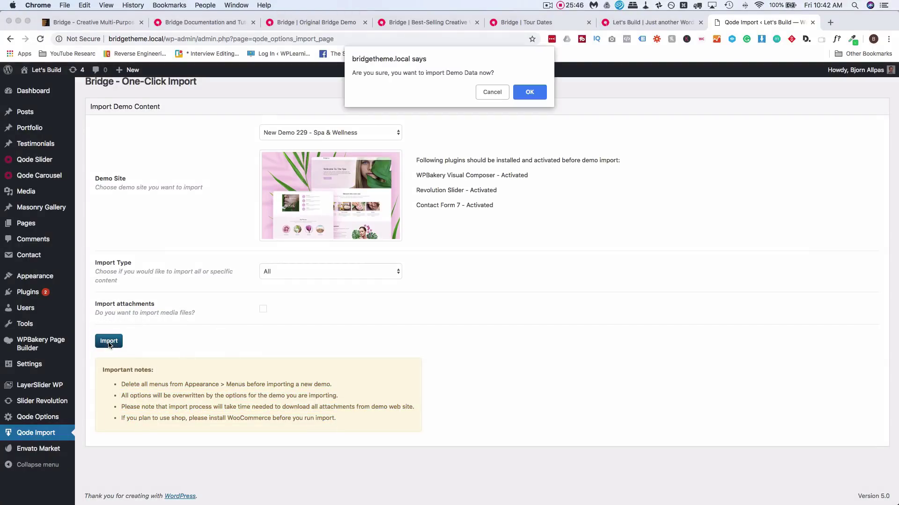
click(530, 93)
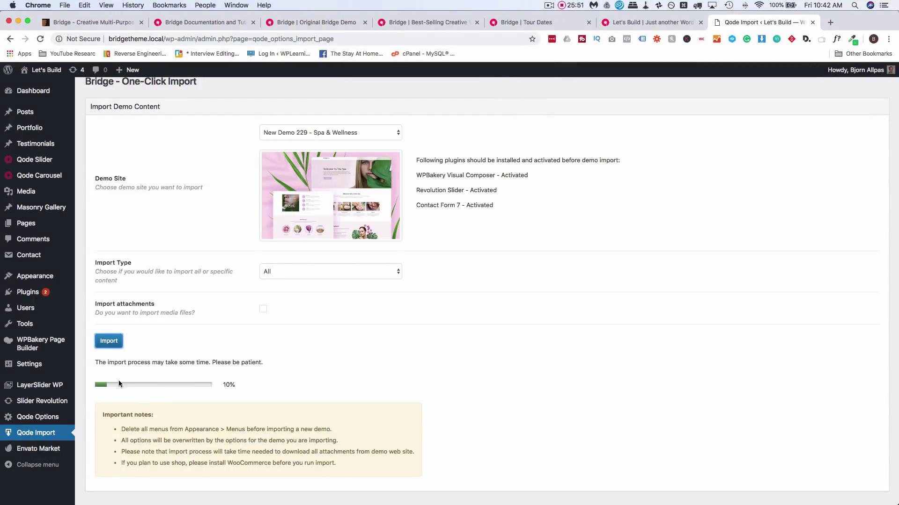
click(222, 386)
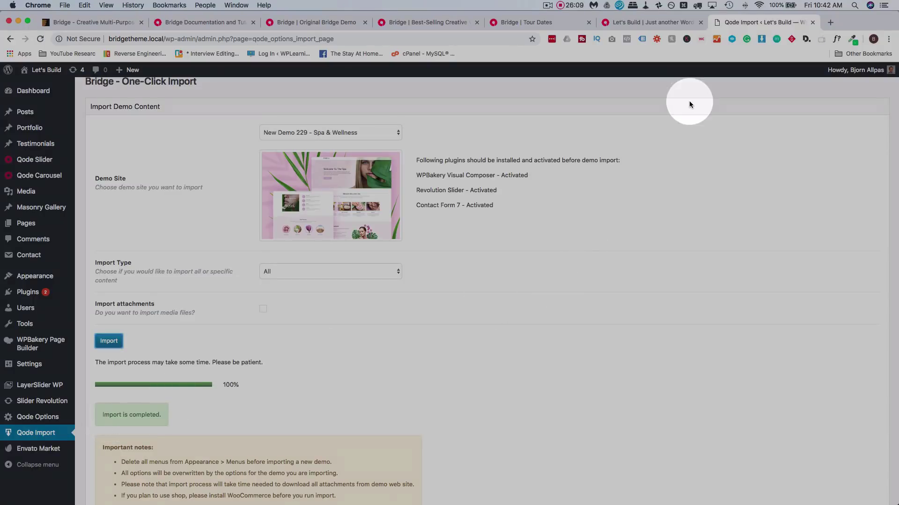
click(689, 100)
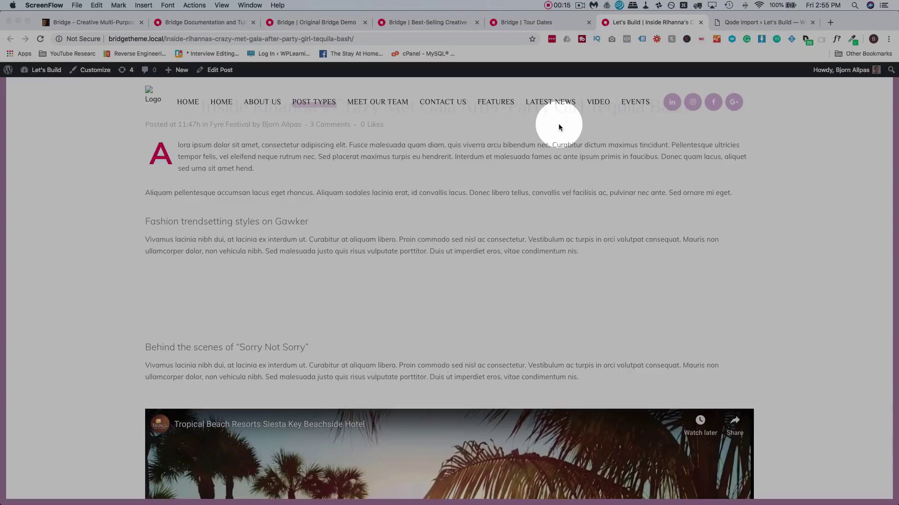
Scroll through the imported Met Gala after-party post and its three comments.
scroll(338, 265, down, 5)
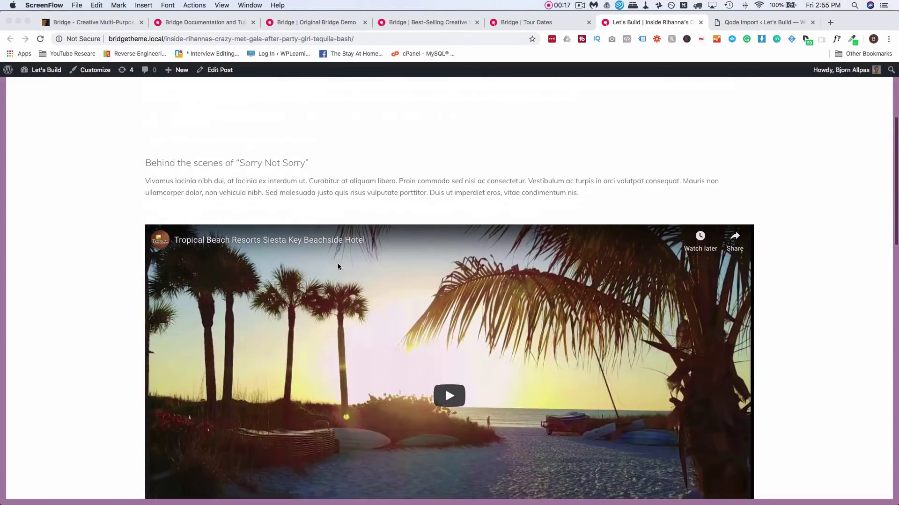
scroll(338, 266, down, 12)
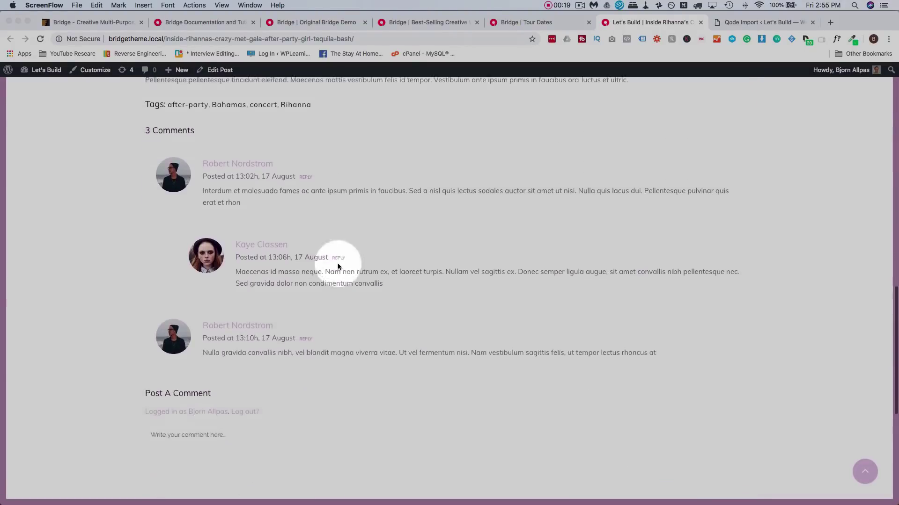
scroll(317, 340, up, 6)
scroll(317, 336, up, 10)
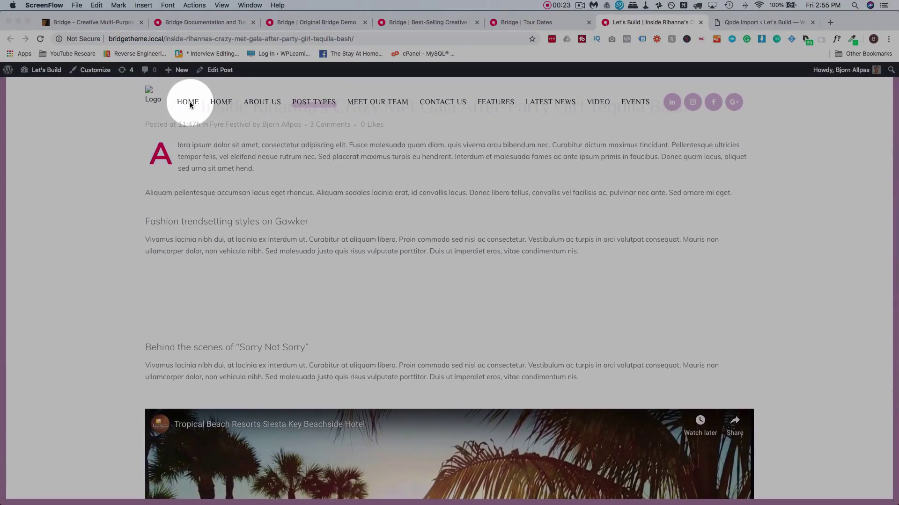
click(189, 103)
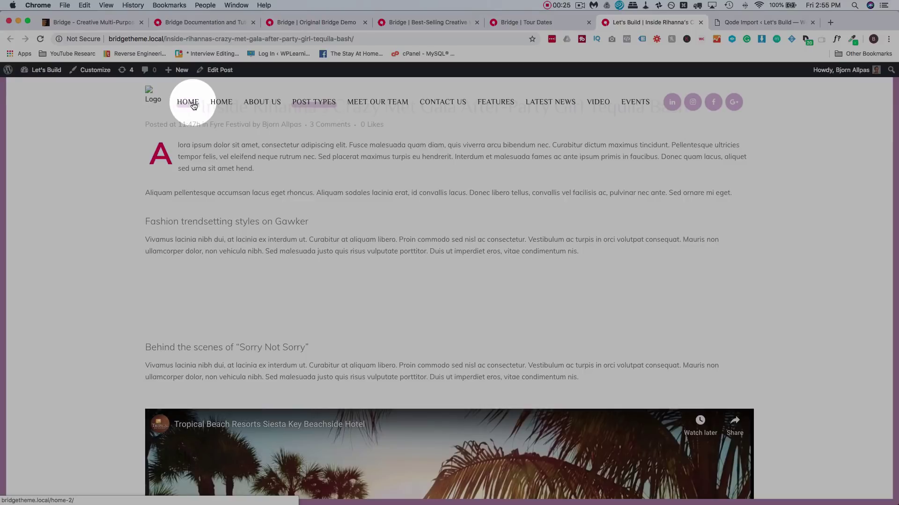
Open HOME and scroll through the new spa home page with the Welcome To The Spa hero.
click(229, 111)
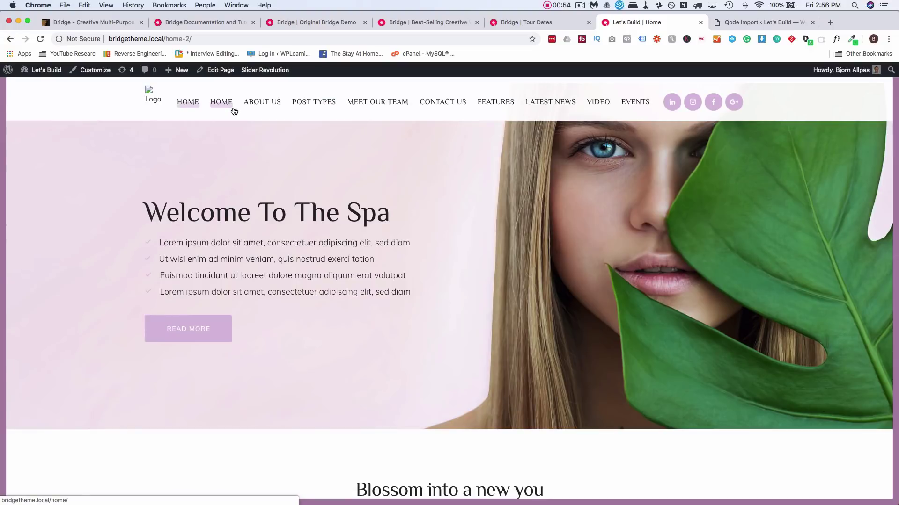
scroll(305, 135, down, 3)
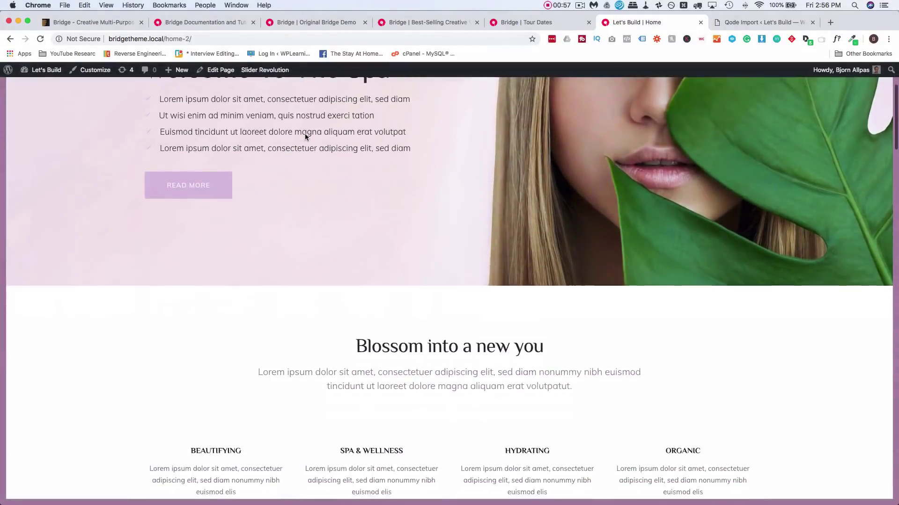
scroll(305, 134, down, 6)
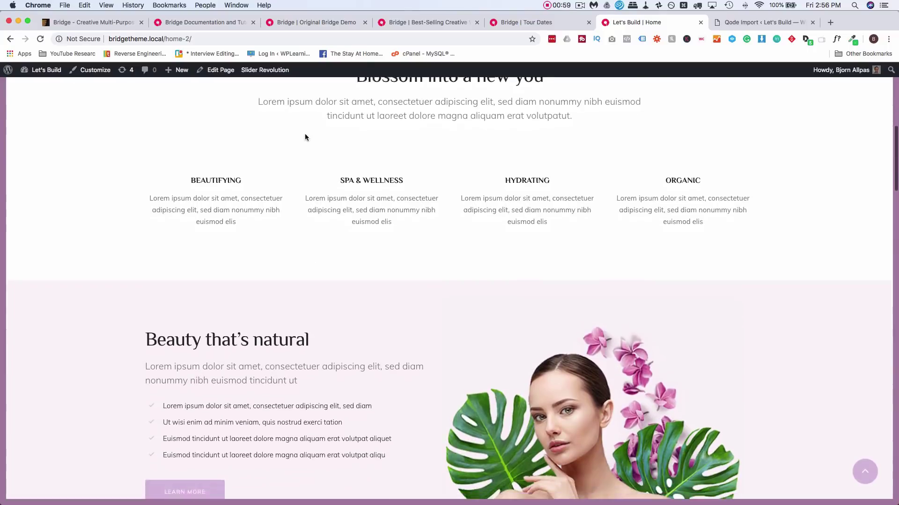
scroll(305, 137, down, 2)
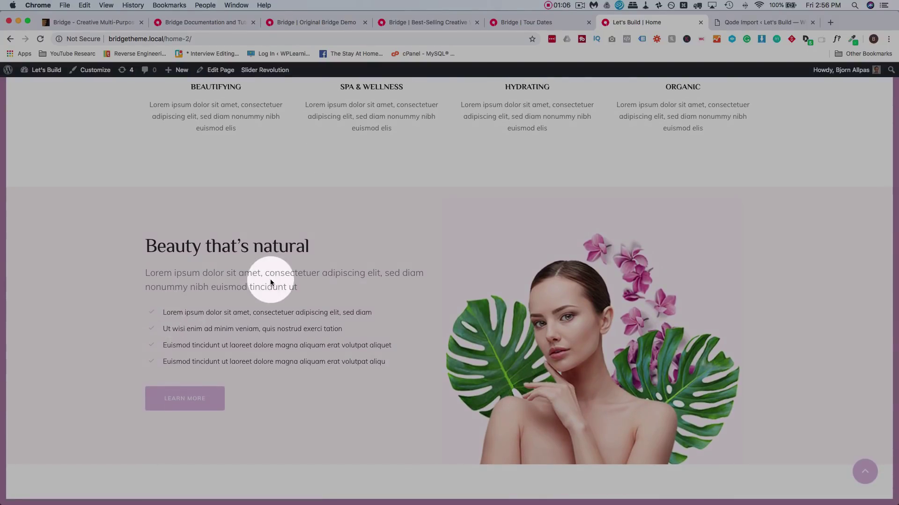
scroll(298, 268, up, 4)
scroll(354, 208, up, 7)
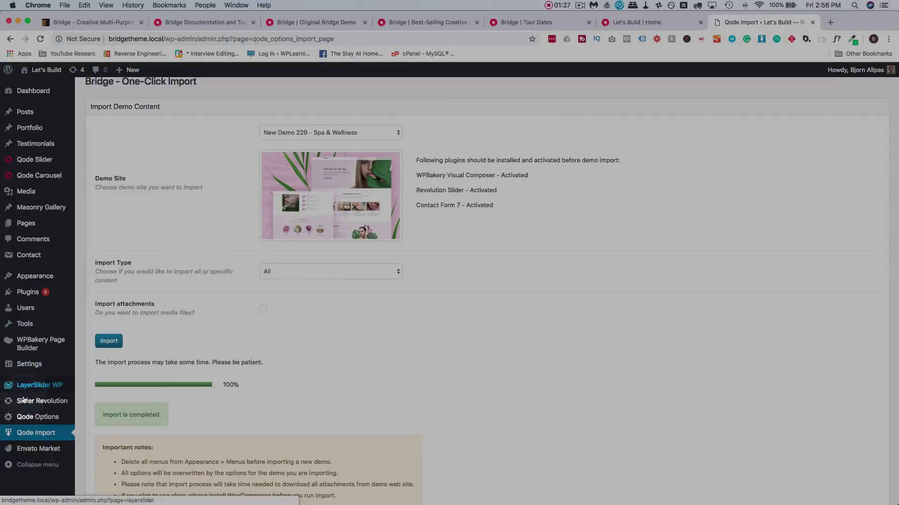
Open Qode Options from the admin sidebar to view its General settings.
mouse_move(41, 424)
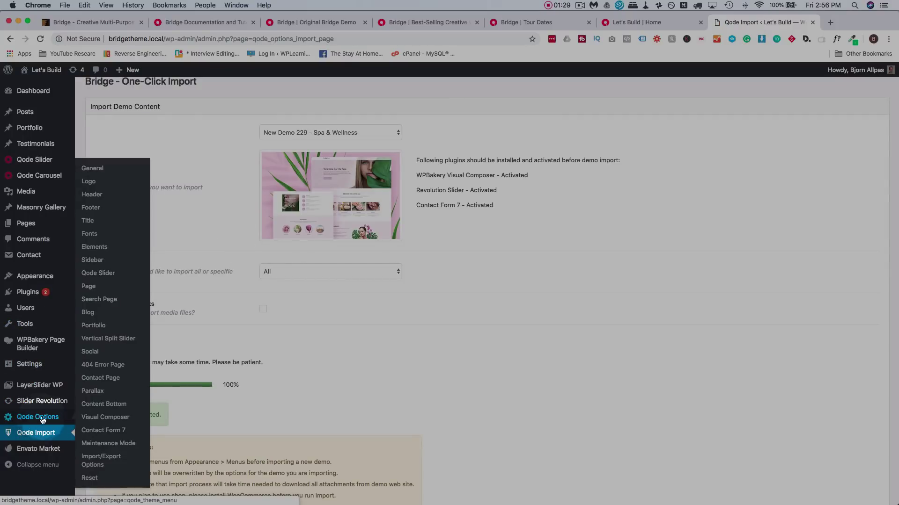
mouse_move(52, 401)
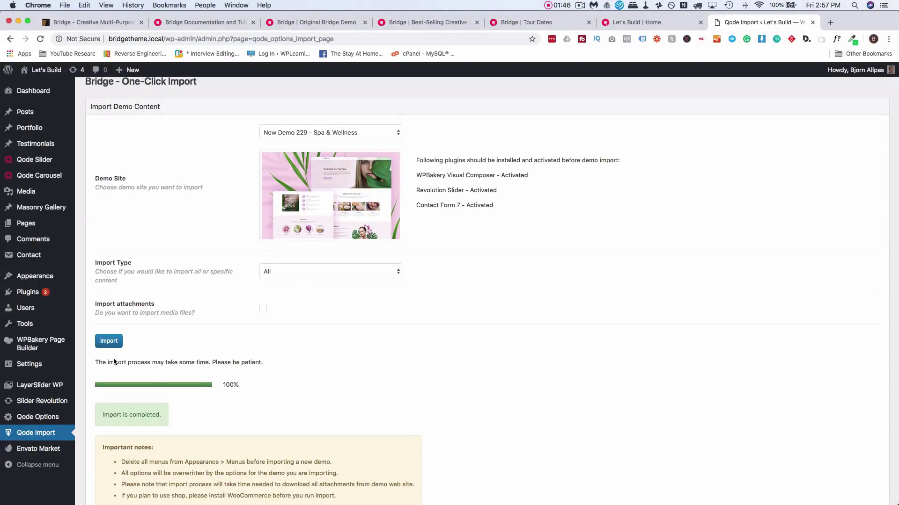
mouse_move(40, 422)
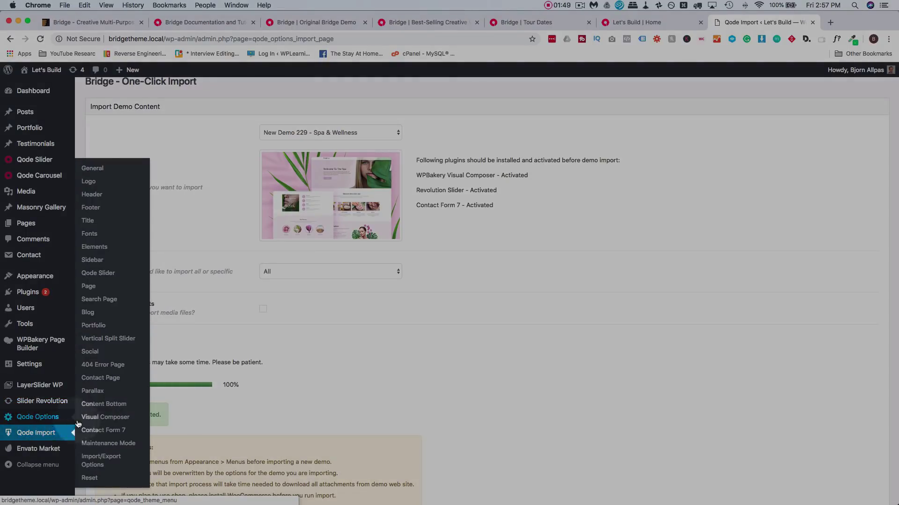
click(37, 418)
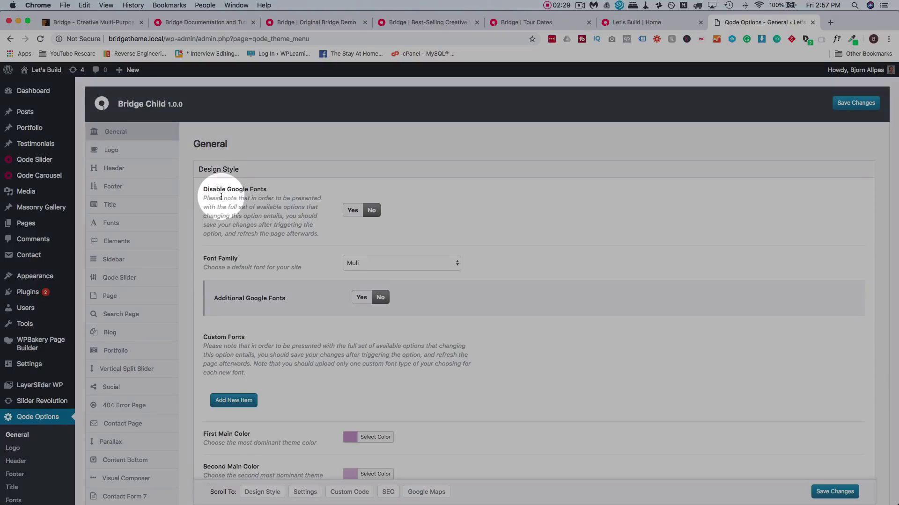
scroll(224, 194, down, 3)
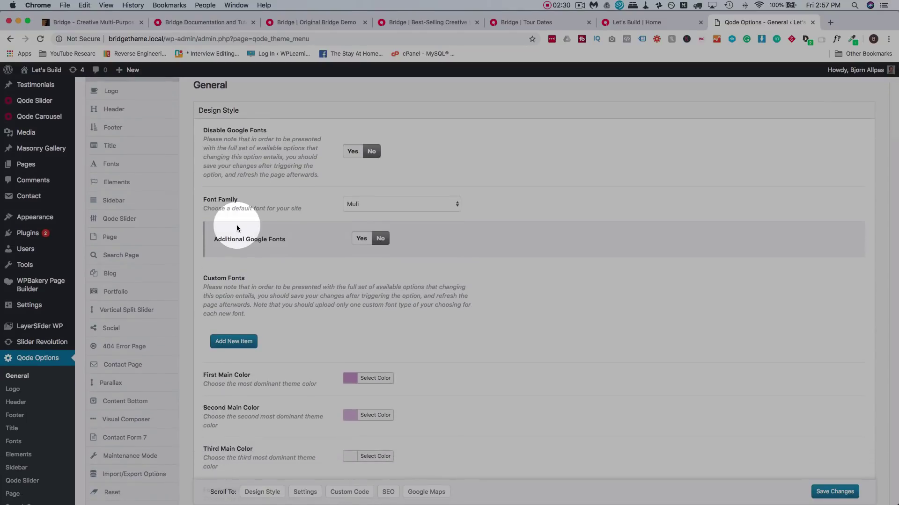
scroll(237, 225, down, 3)
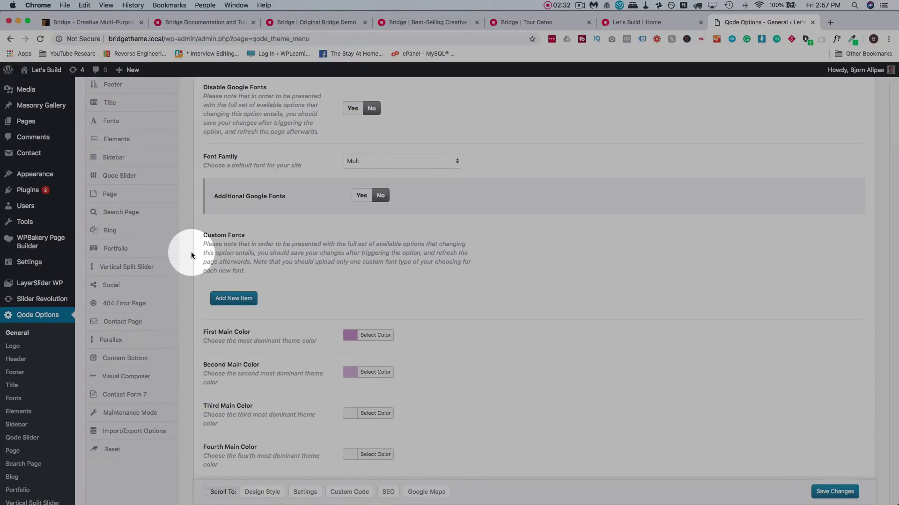
scroll(227, 246, down, 10)
scroll(269, 220, down, 10)
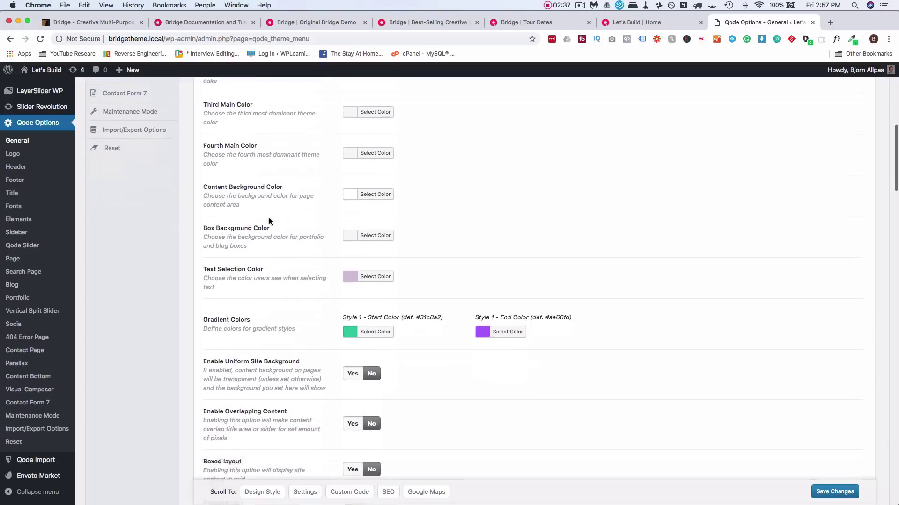
scroll(269, 221, down, 13)
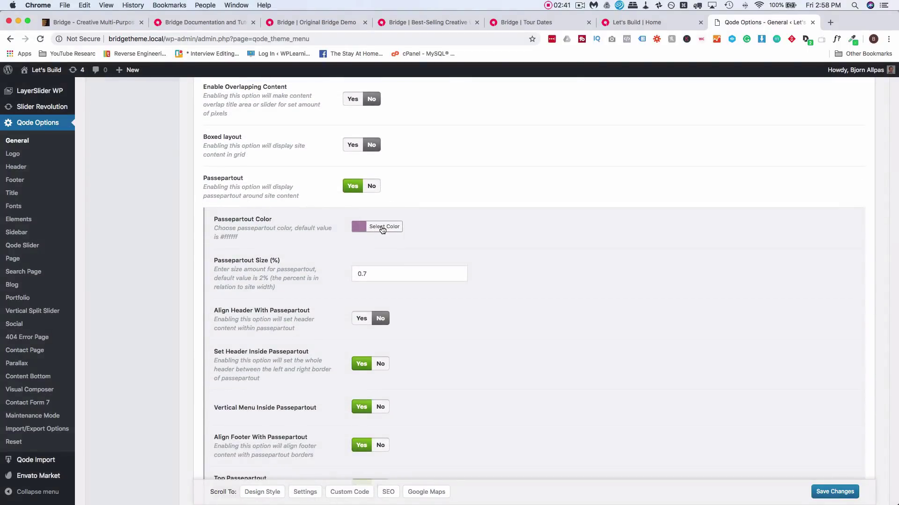
click(382, 229)
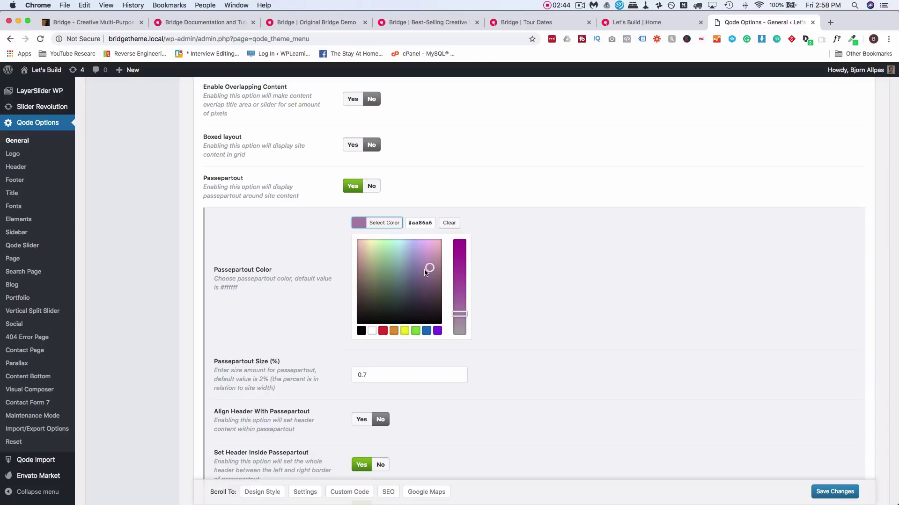
triple_click(419, 223)
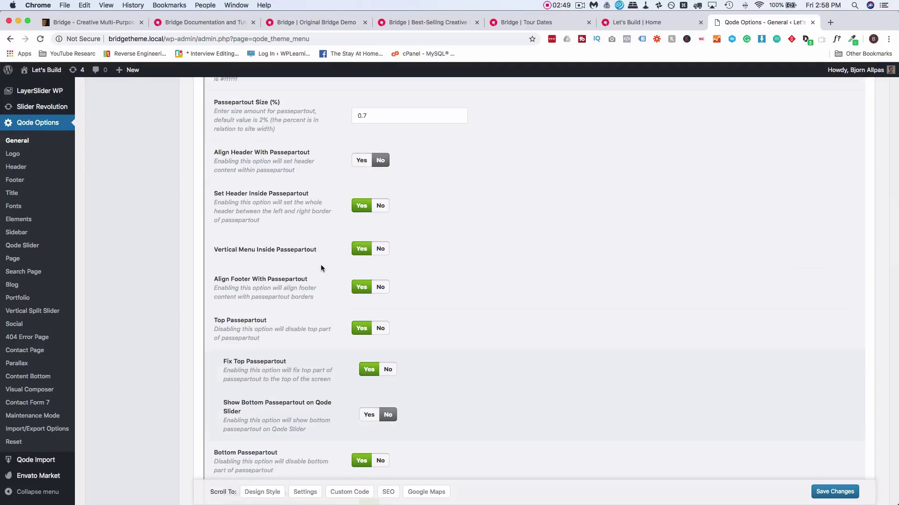
scroll(321, 268, down, 4)
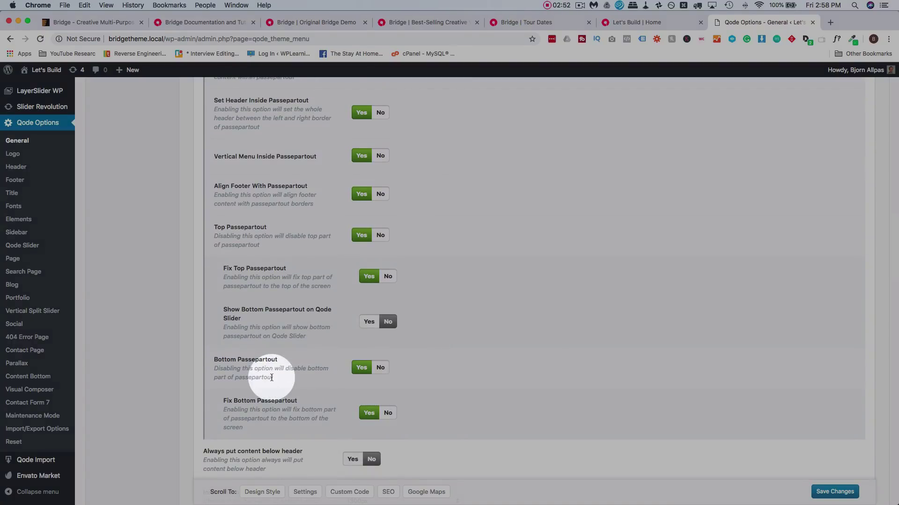
scroll(276, 374, down, 5)
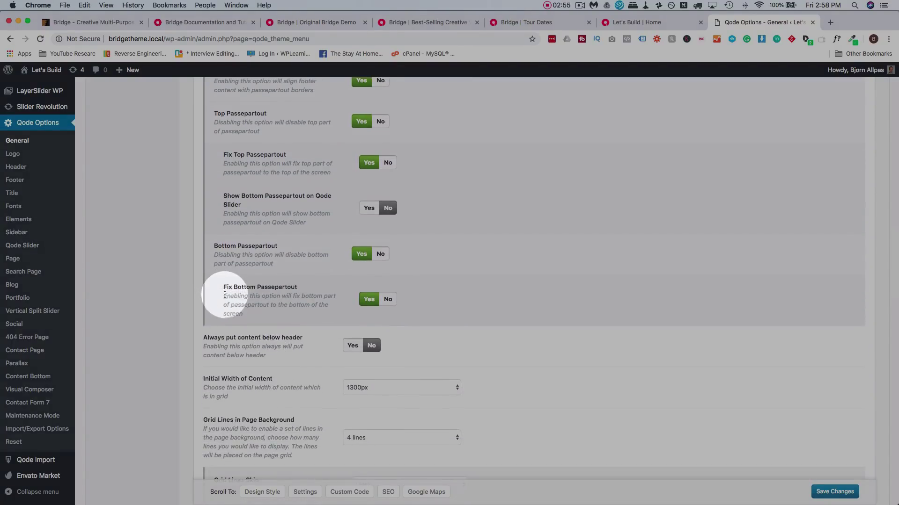
drag(224, 295, 241, 338)
scroll(248, 337, down, 7)
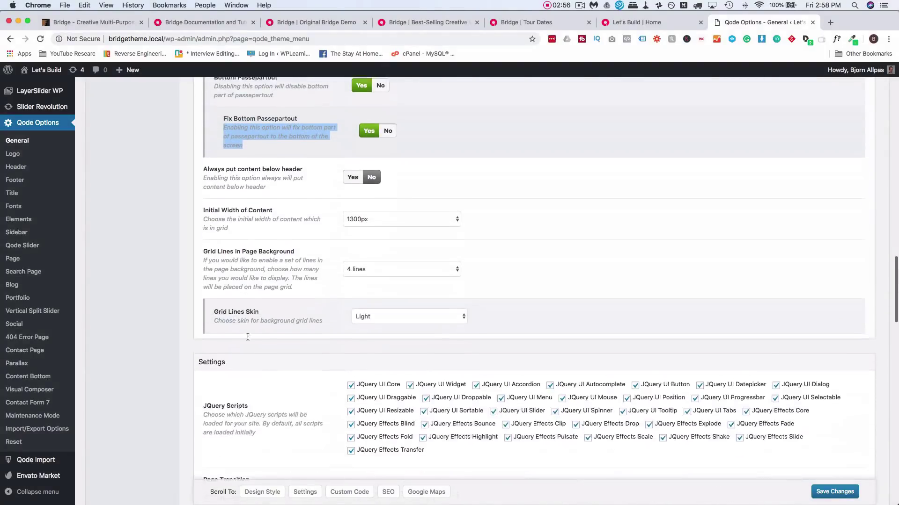
scroll(248, 337, down, 10)
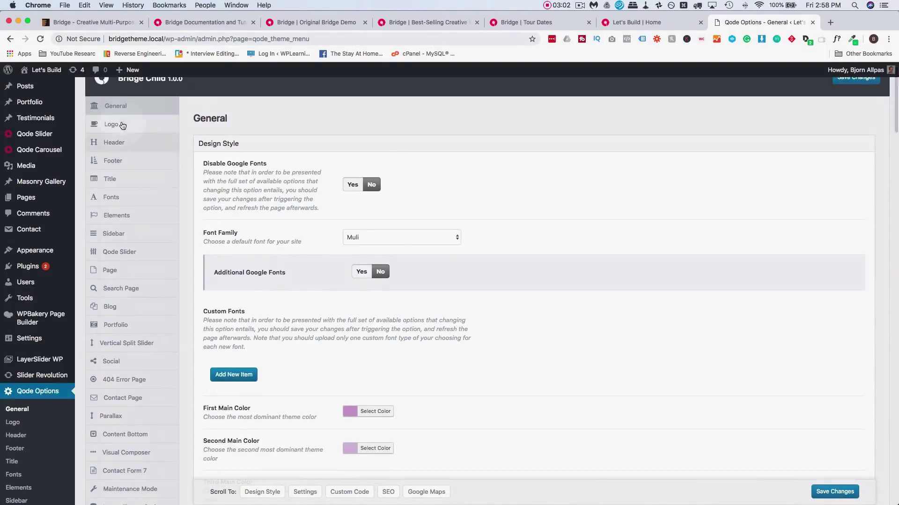
Open Qode Options Logo settings and review the normal, Light, Dark, Sticky and Mobile logo upload slots.
click(113, 124)
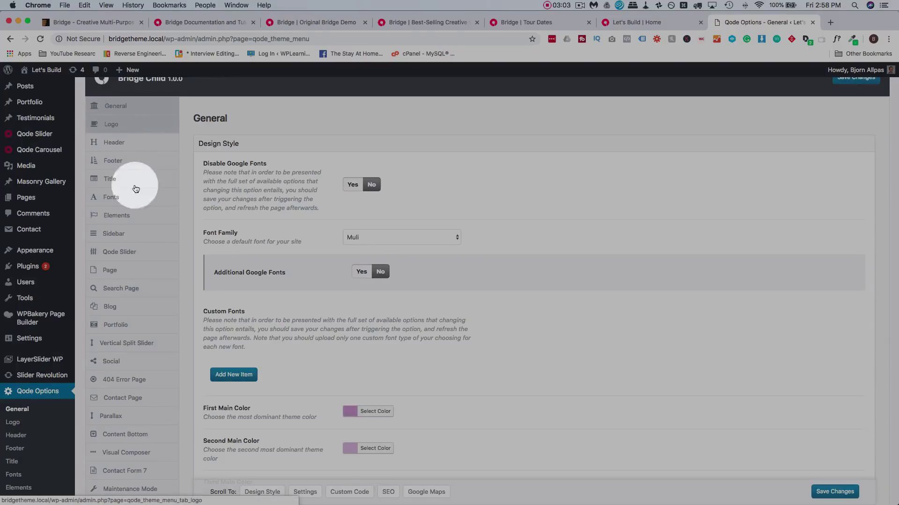
click(127, 127)
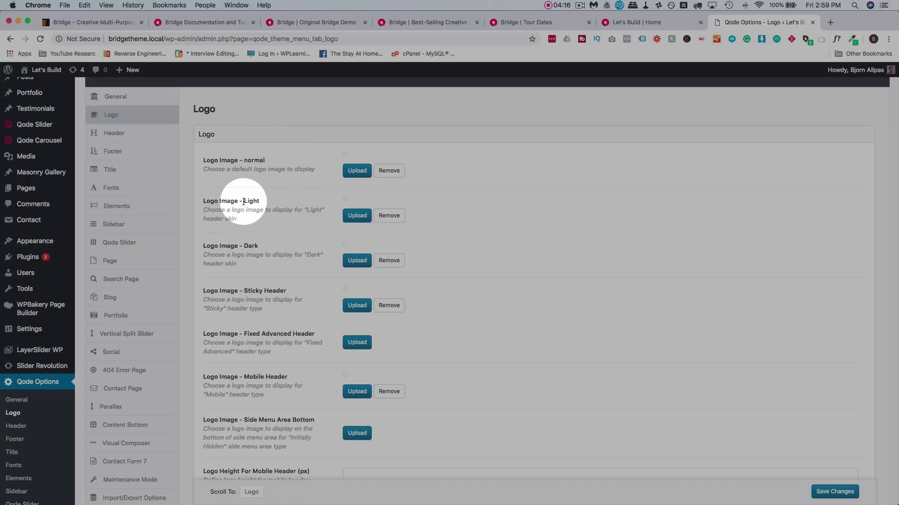
scroll(244, 202, down, 5)
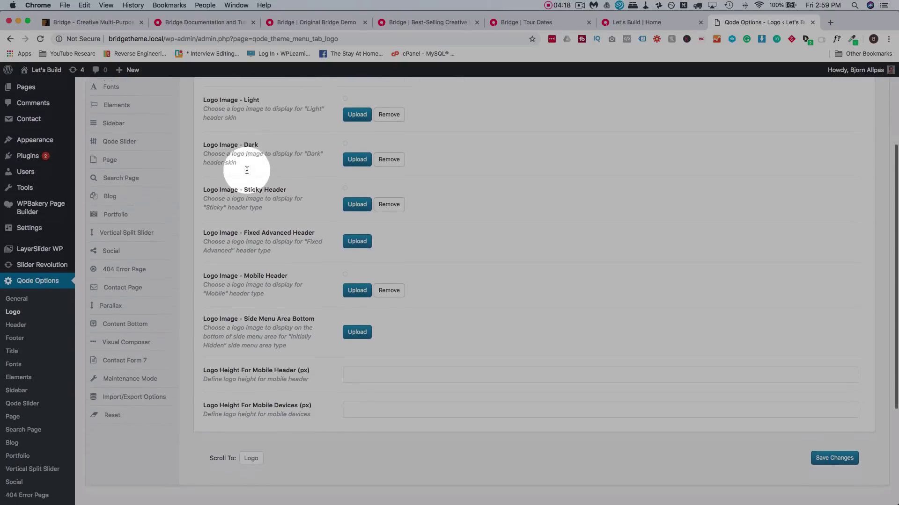
scroll(247, 171, down, 2)
scroll(244, 153, down, 1)
scroll(243, 151, down, 1)
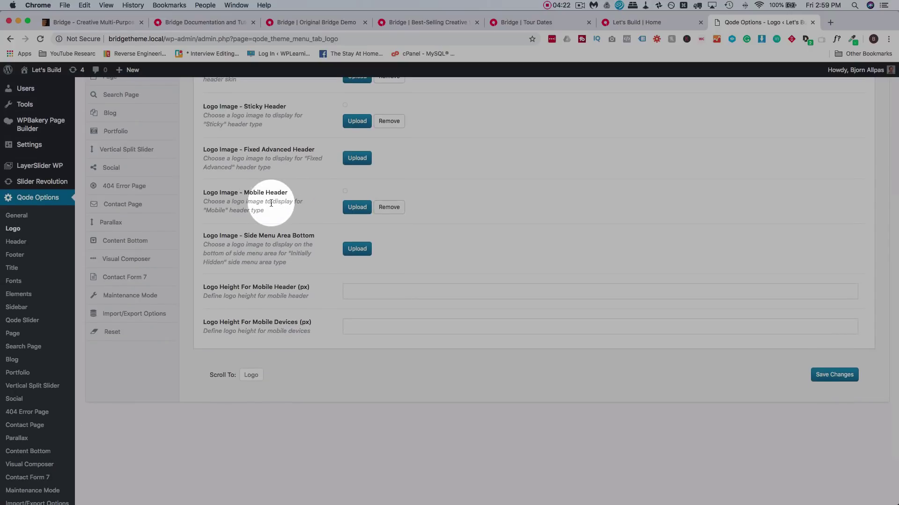
scroll(272, 204, down, 3)
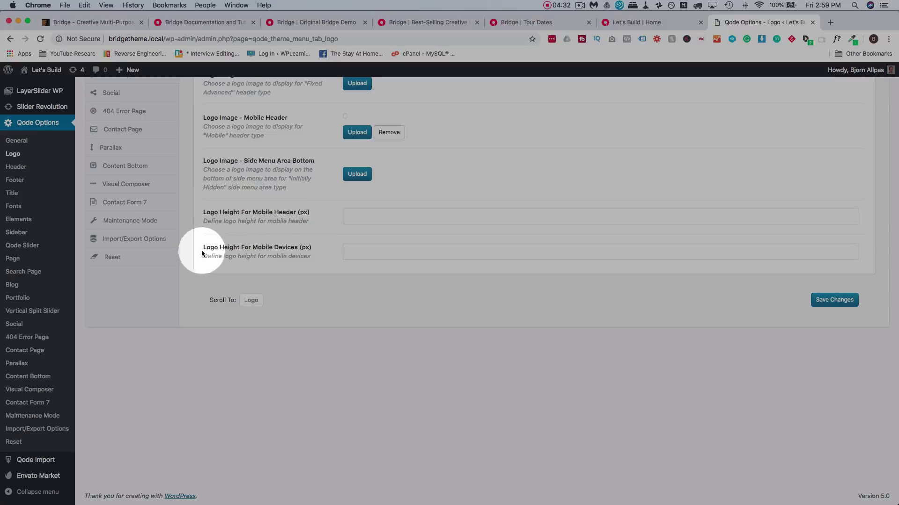
scroll(304, 267, up, 10)
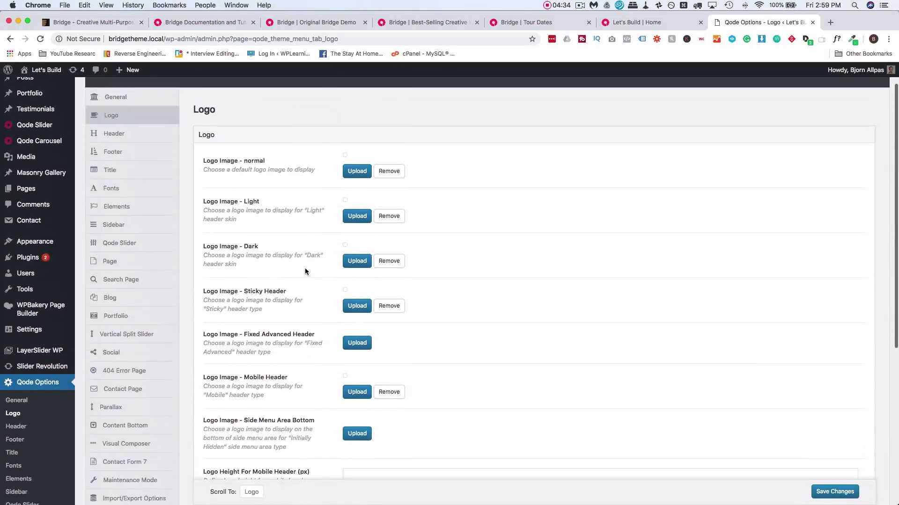
scroll(305, 269, up, 1)
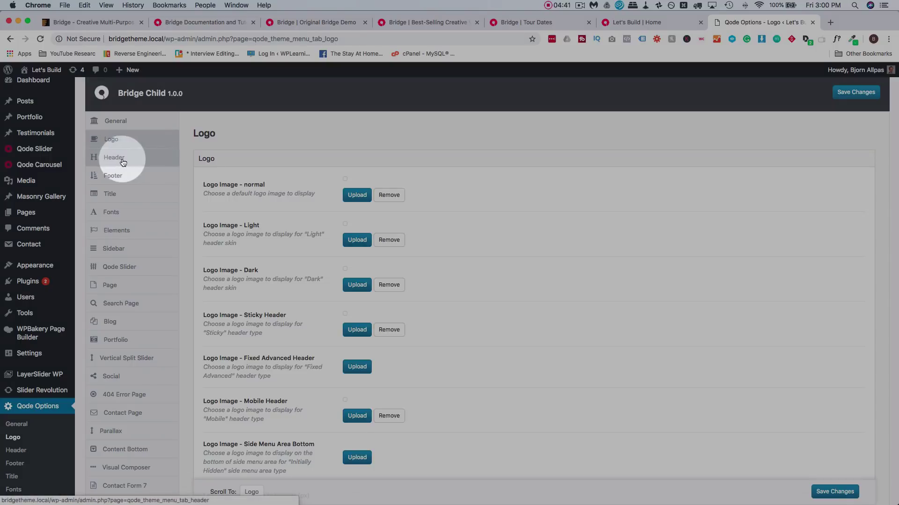
Review the Header settings (Header in Grid, Regular type, Right menu, 80 px height), then view Footer and Elements.
click(114, 158)
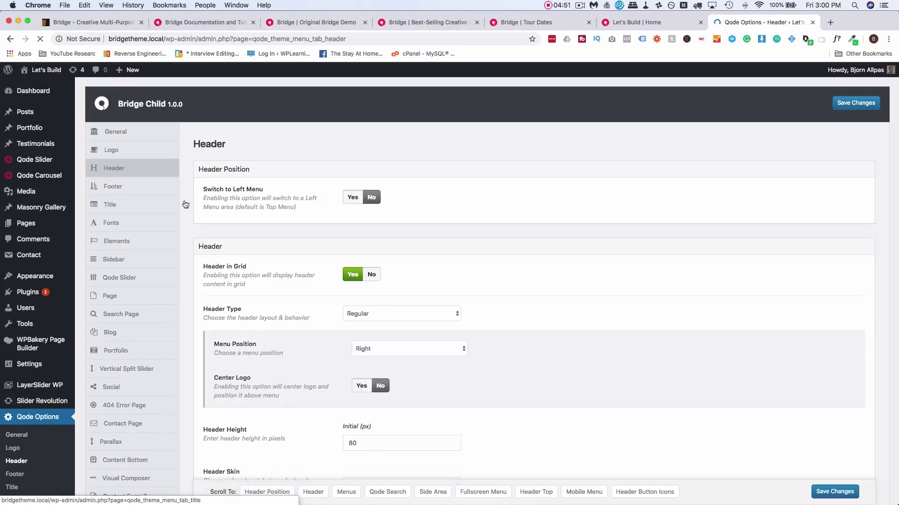
scroll(225, 276, down, 5)
scroll(192, 223, down, 2)
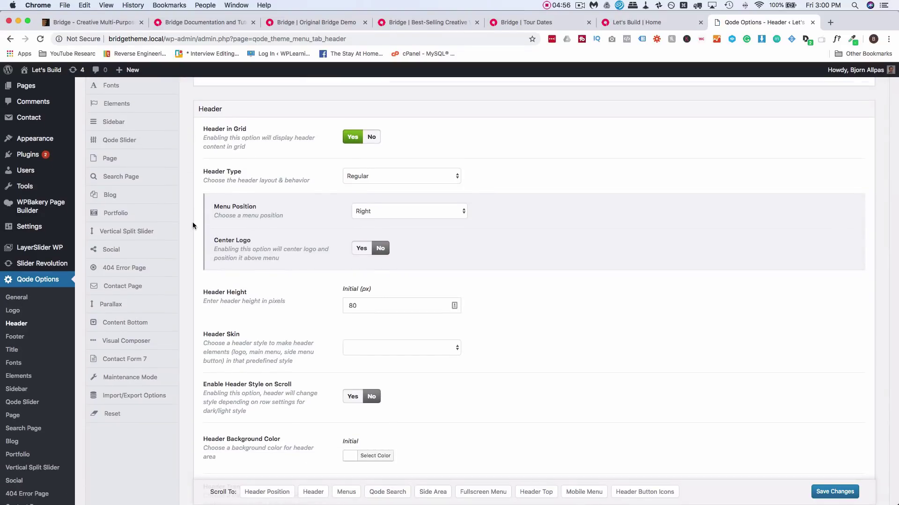
scroll(192, 223, down, 12)
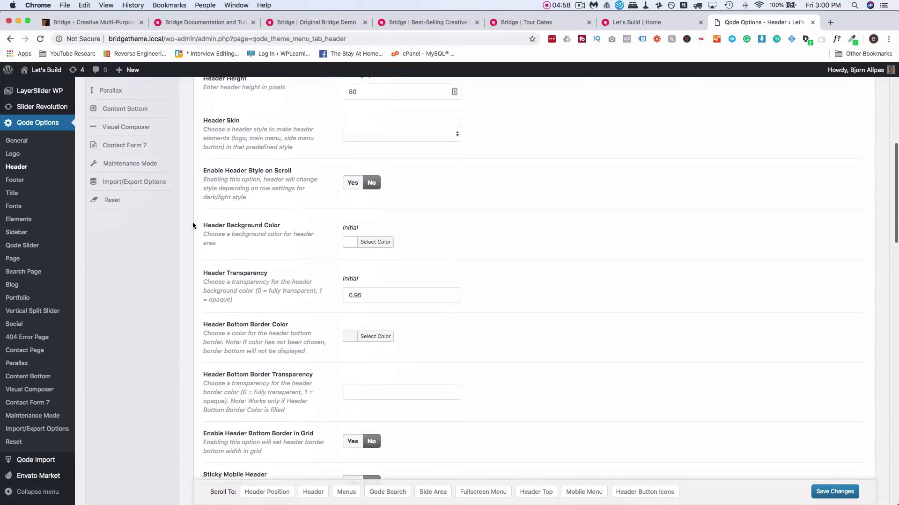
scroll(193, 226, down, 3)
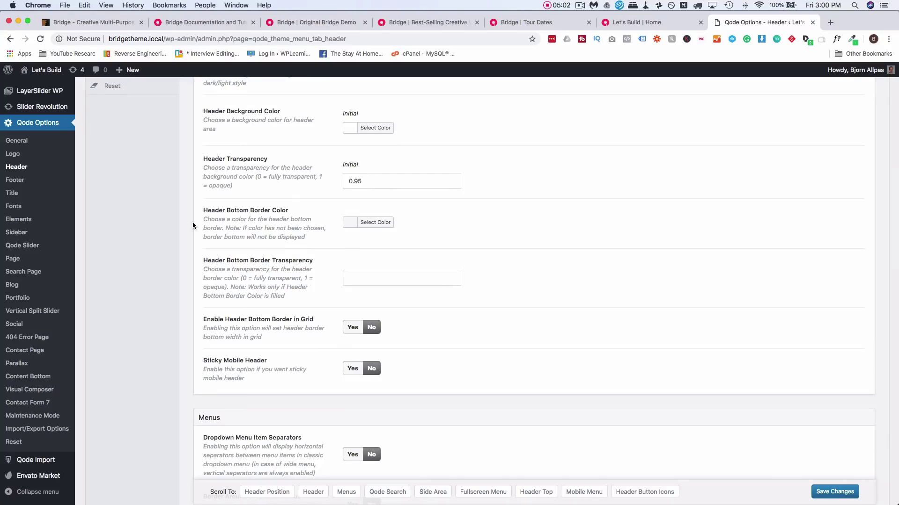
scroll(192, 226, down, 10)
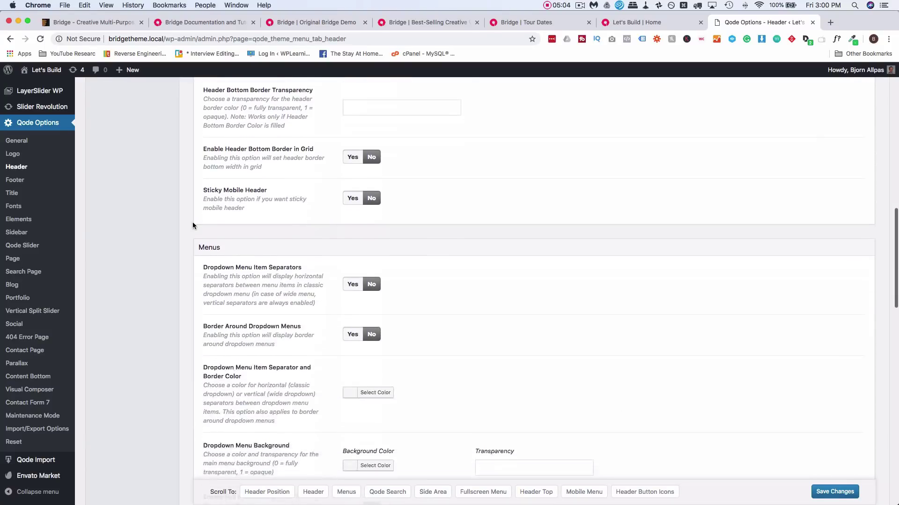
scroll(192, 226, down, 20)
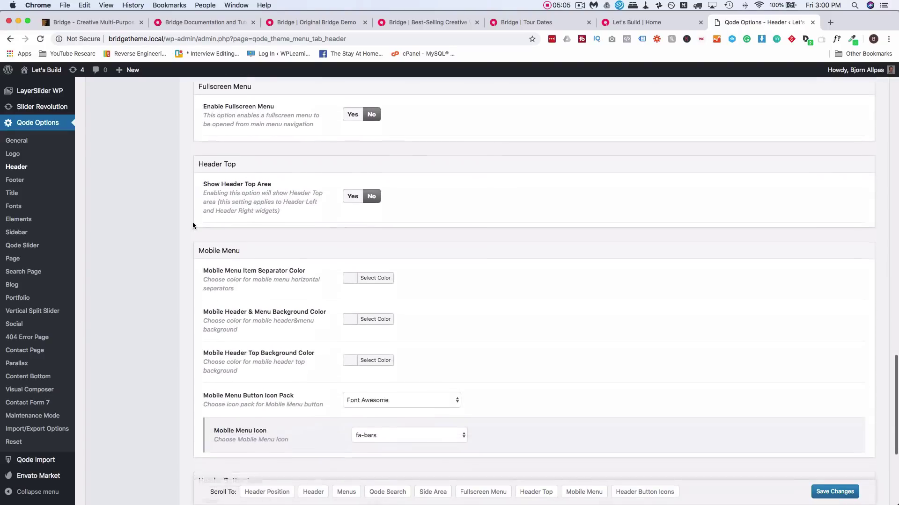
scroll(192, 226, down, 2)
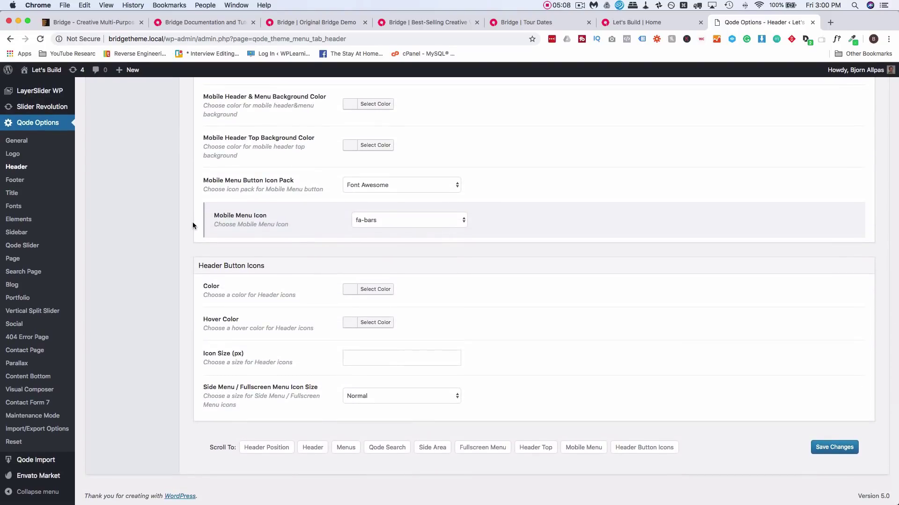
scroll(192, 225, up, 20)
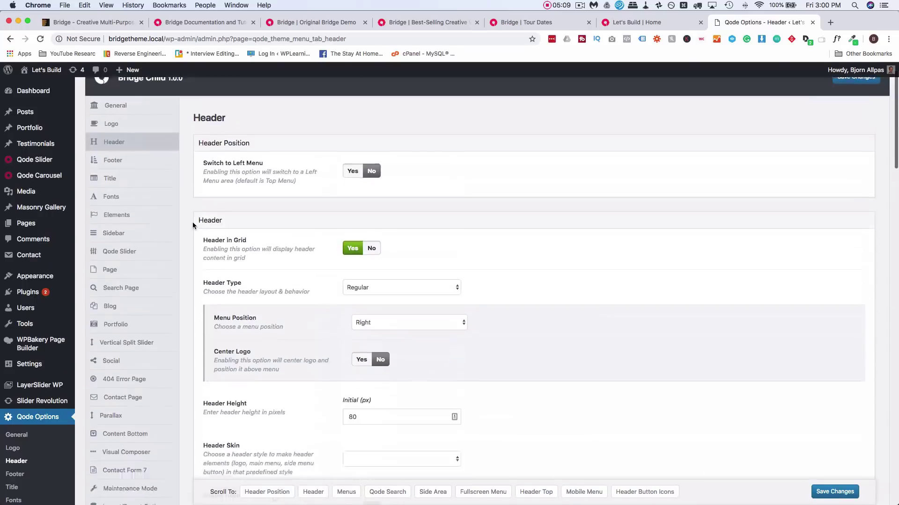
scroll(192, 222, down, 5)
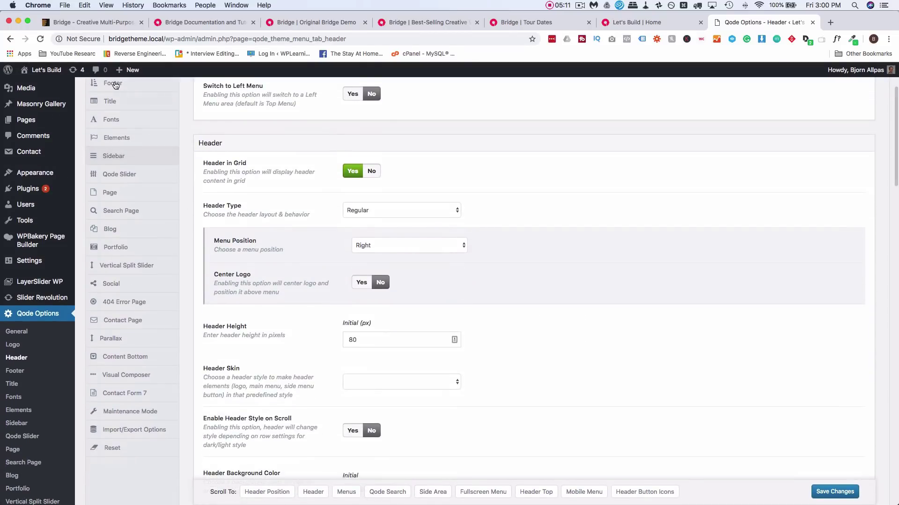
click(109, 85)
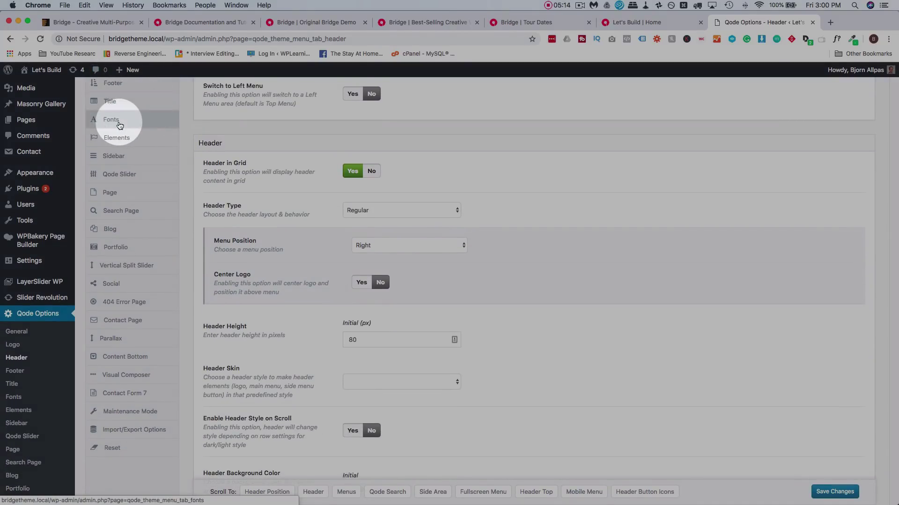
click(144, 134)
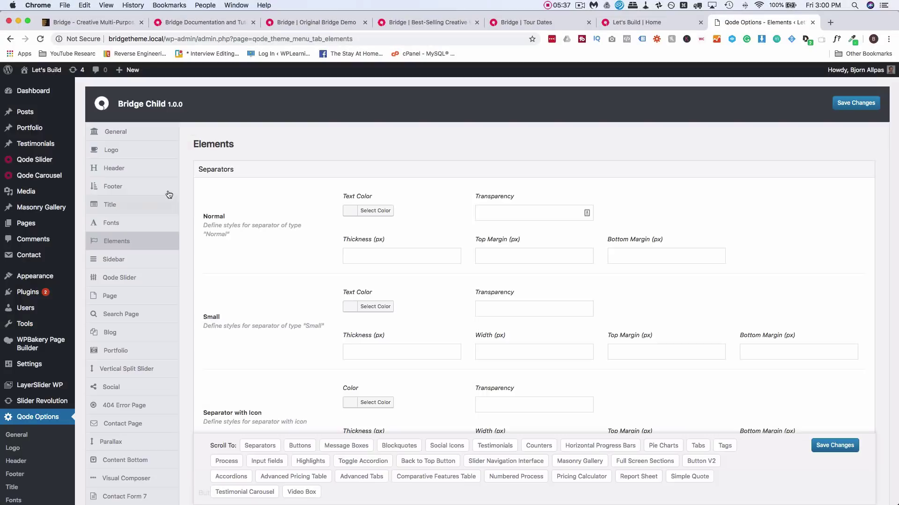
click(164, 248)
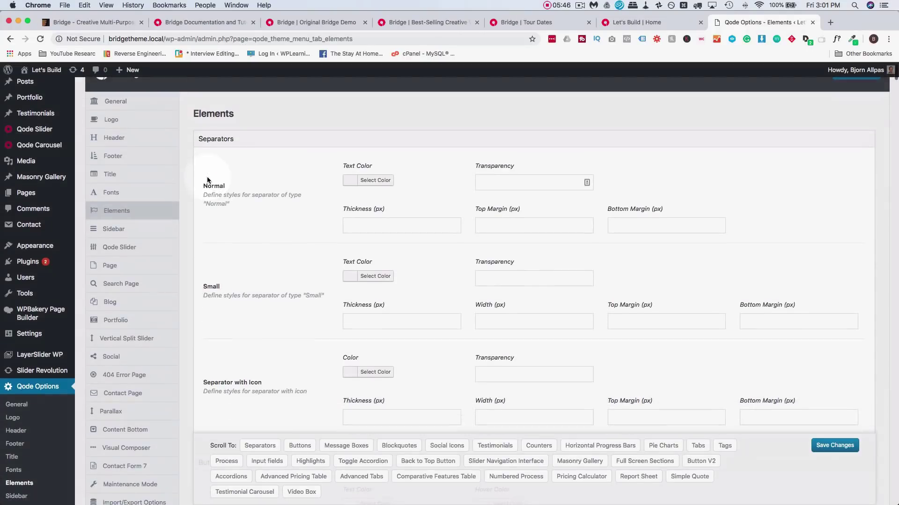
scroll(215, 218, down, 5)
scroll(215, 219, down, 1)
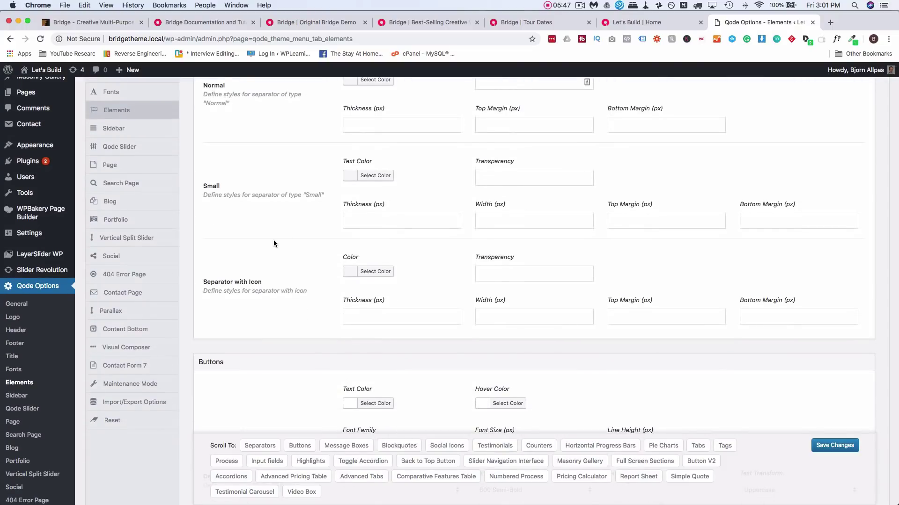
scroll(273, 243, down, 13)
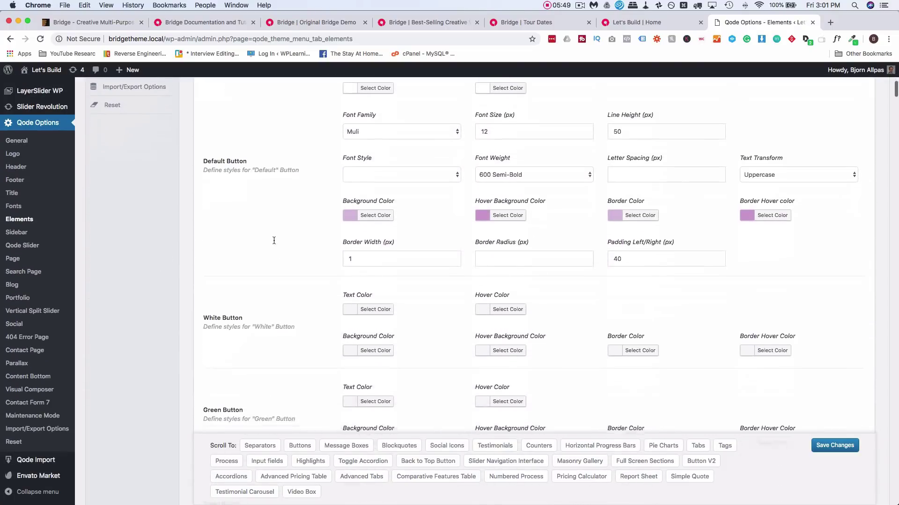
scroll(274, 240, down, 11)
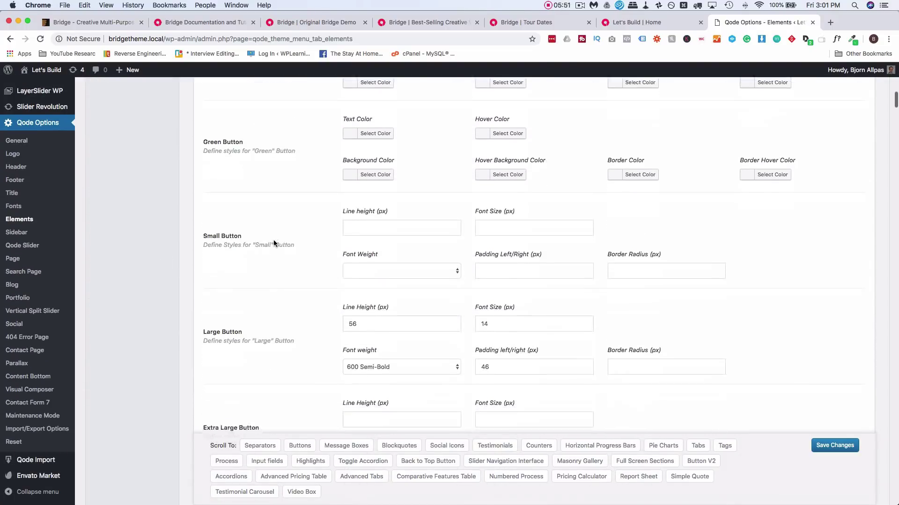
scroll(274, 243, down, 15)
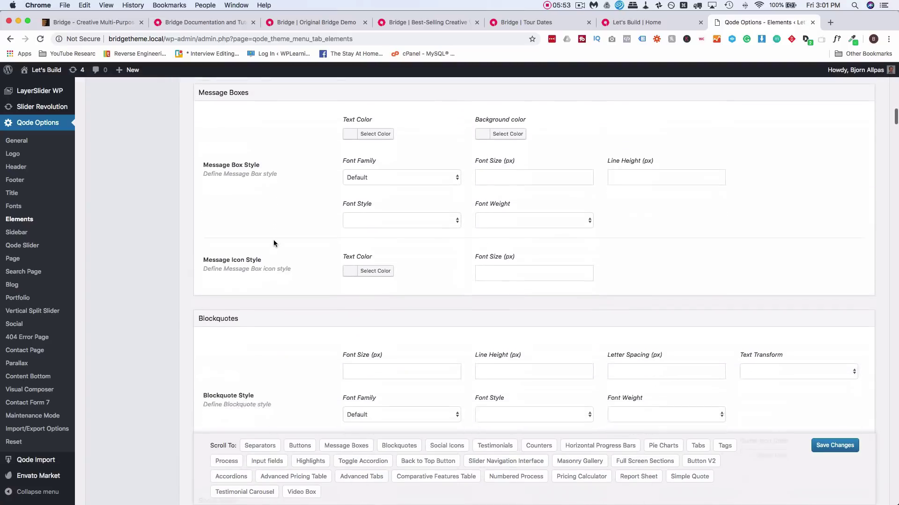
scroll(274, 243, down, 13)
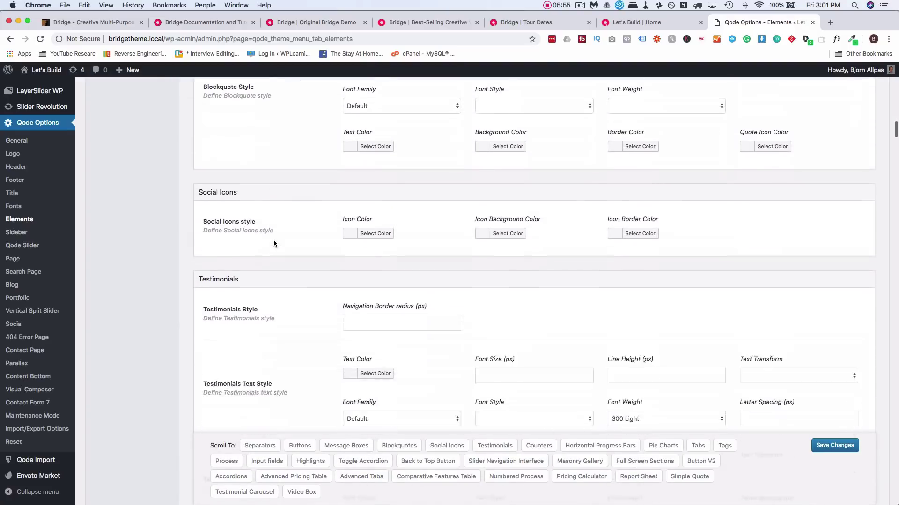
scroll(274, 243, down, 14)
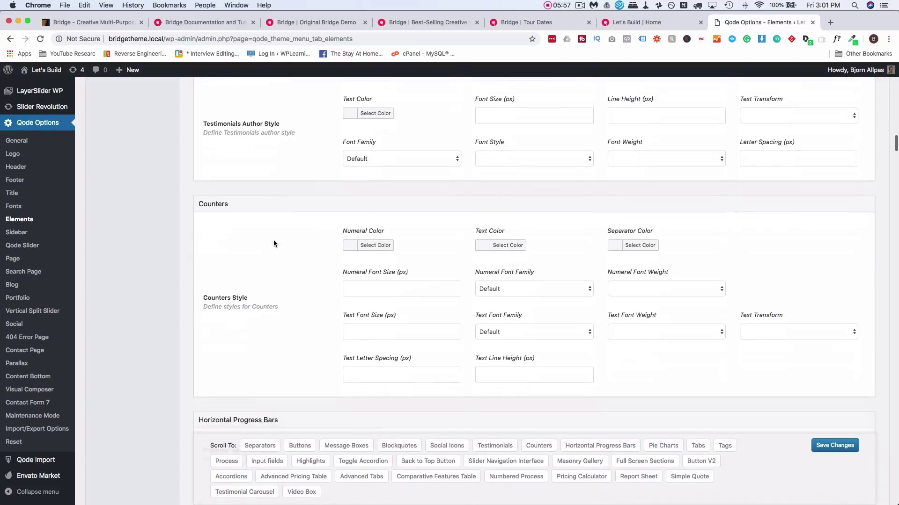
scroll(273, 243, down, 8)
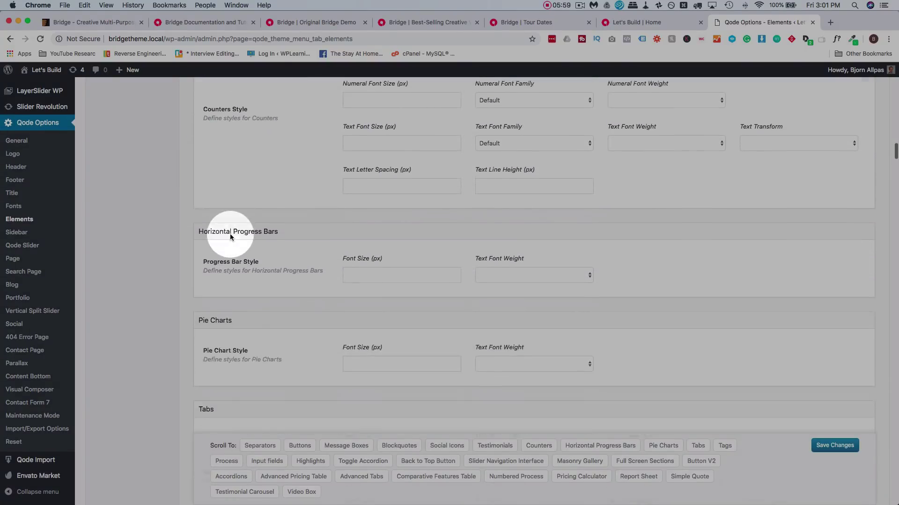
scroll(229, 237, down, 6)
scroll(229, 248, down, 7)
scroll(229, 249, down, 20)
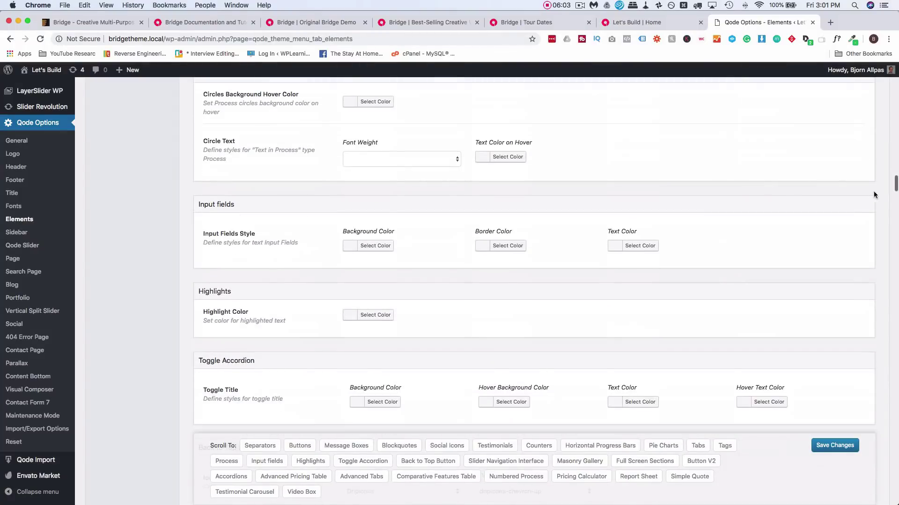
drag(896, 184, 894, 421)
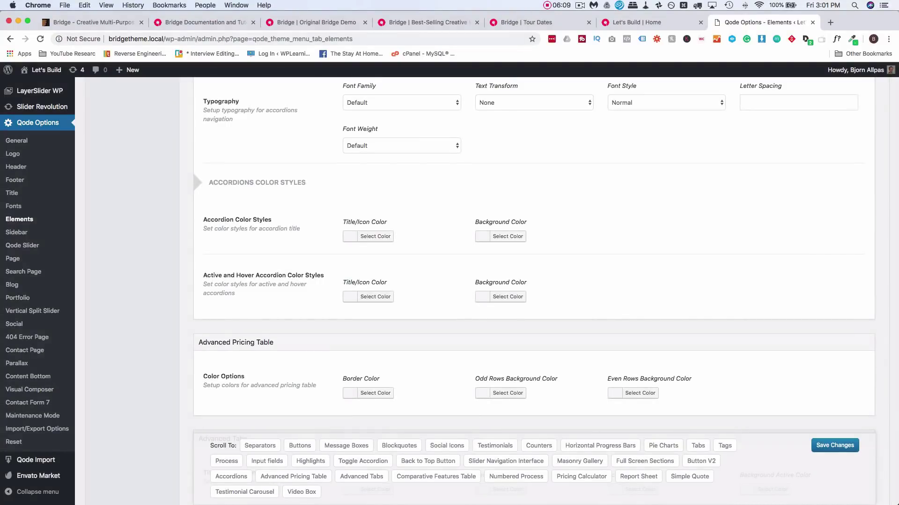
scroll(310, 225, up, 20)
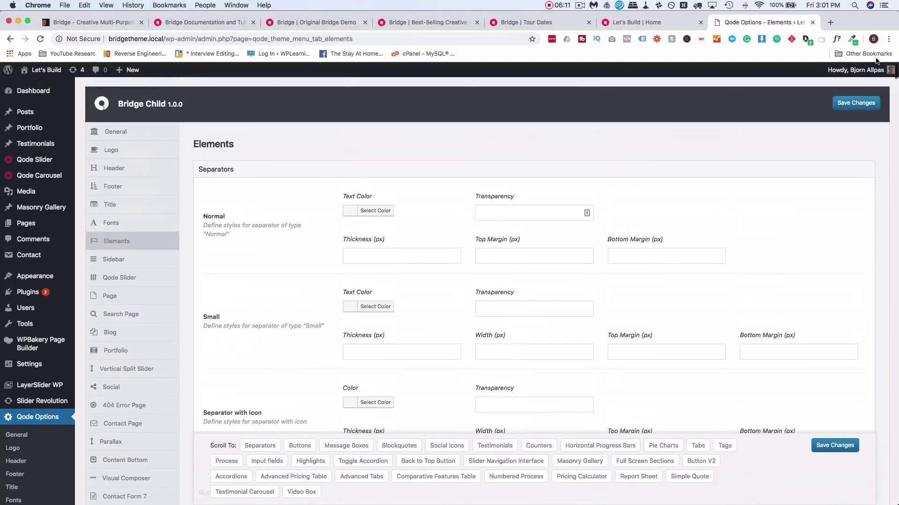
scroll(184, 229, down, 3)
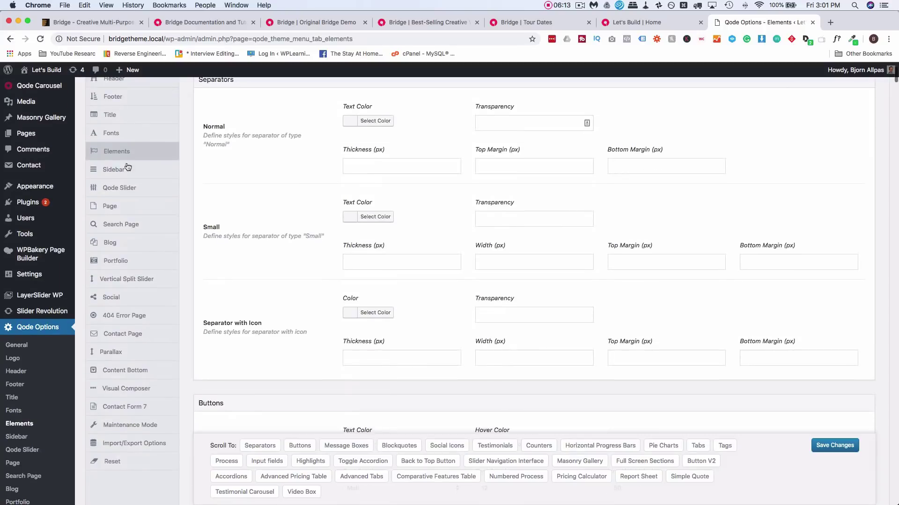
scroll(115, 188, down, 2)
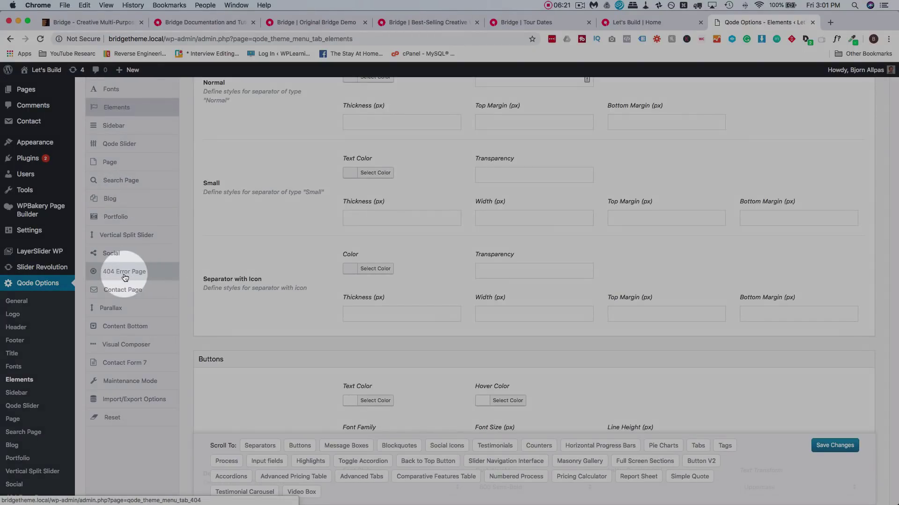
scroll(128, 276, down, 3)
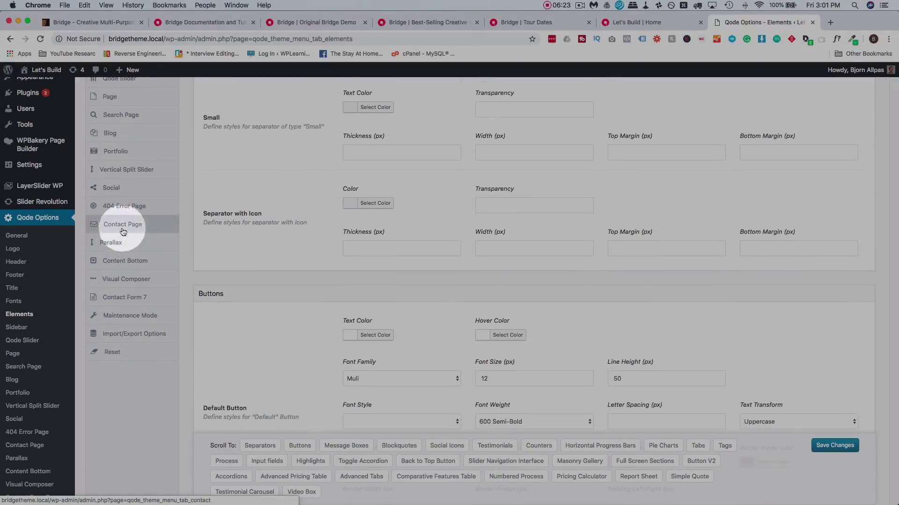
scroll(115, 246, down, 2)
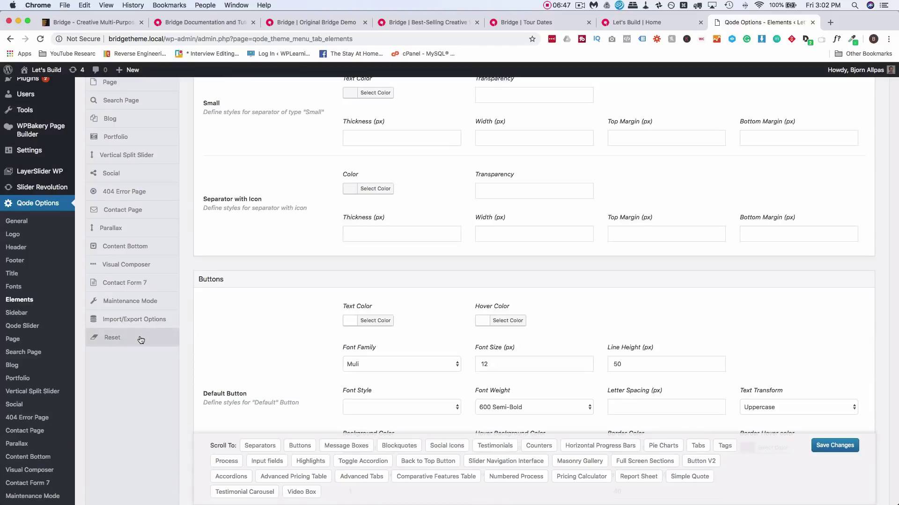
scroll(140, 339, up, 2)
scroll(140, 339, up, 5)
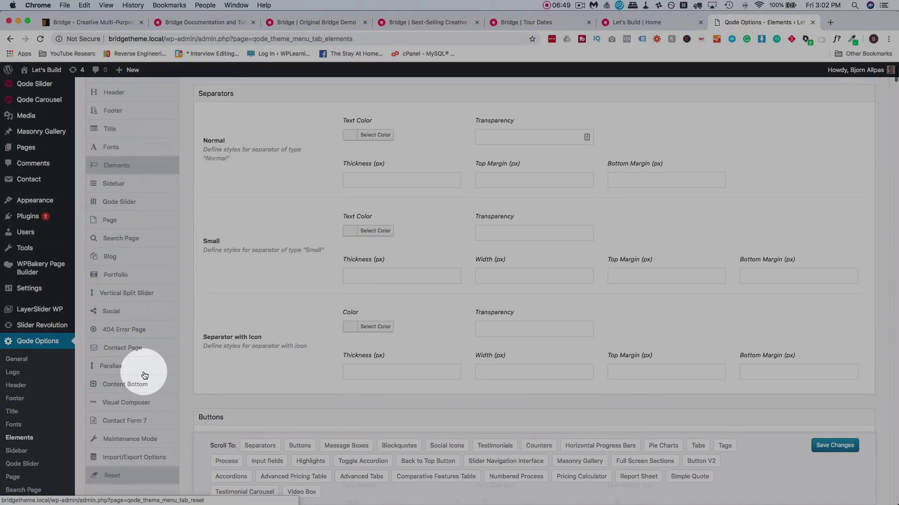
scroll(145, 376, down, 3)
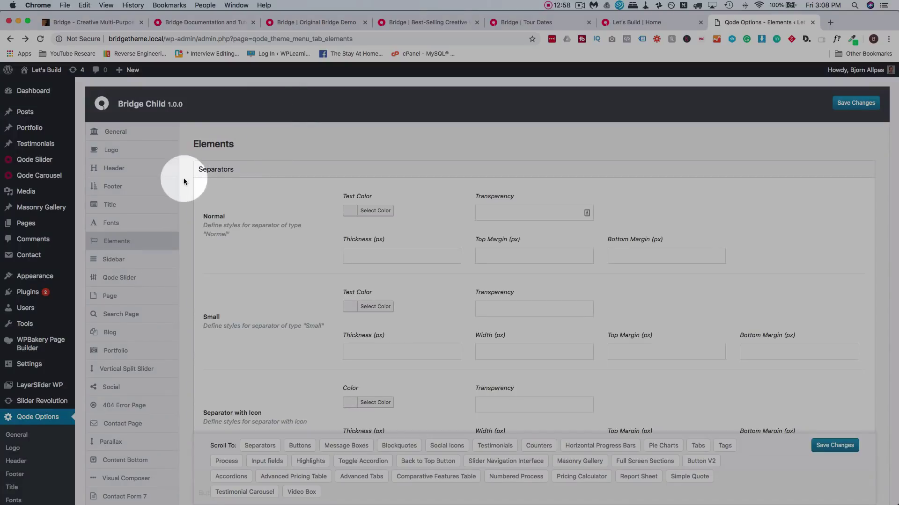
Go back to General settings and browse down through Design Style, Custom Code, SEO and Google Maps.
click(119, 134)
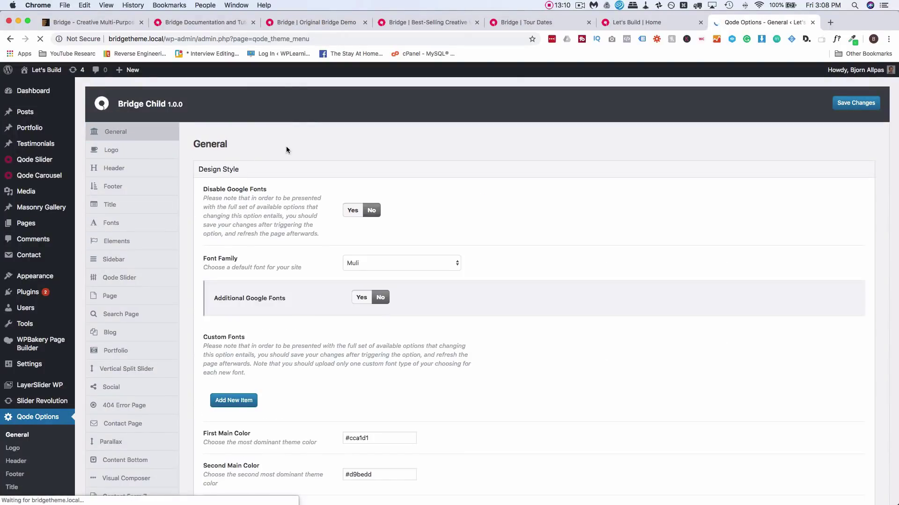
scroll(285, 150, down, 20)
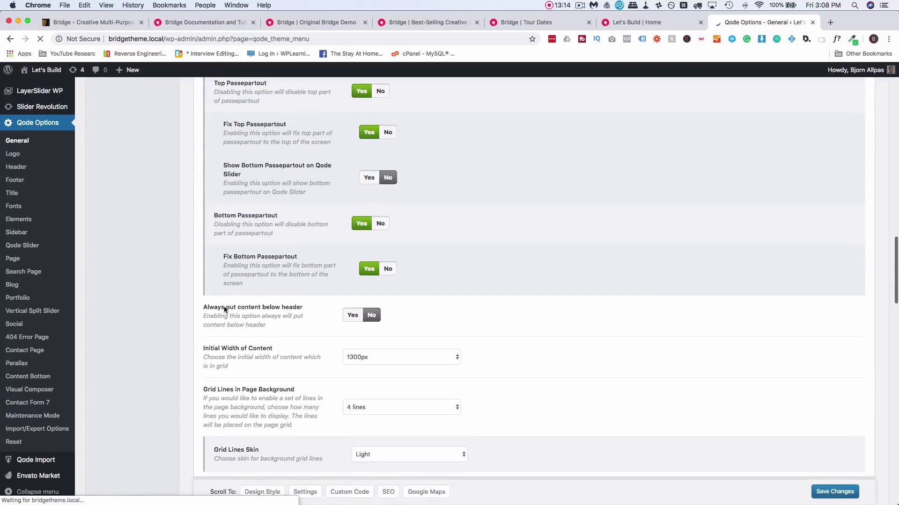
scroll(224, 309, down, 15)
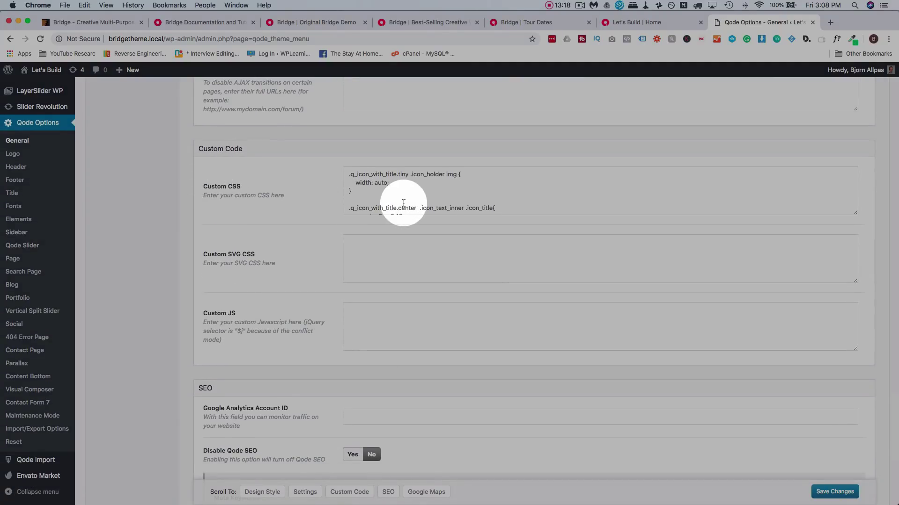
scroll(278, 271, down, 3)
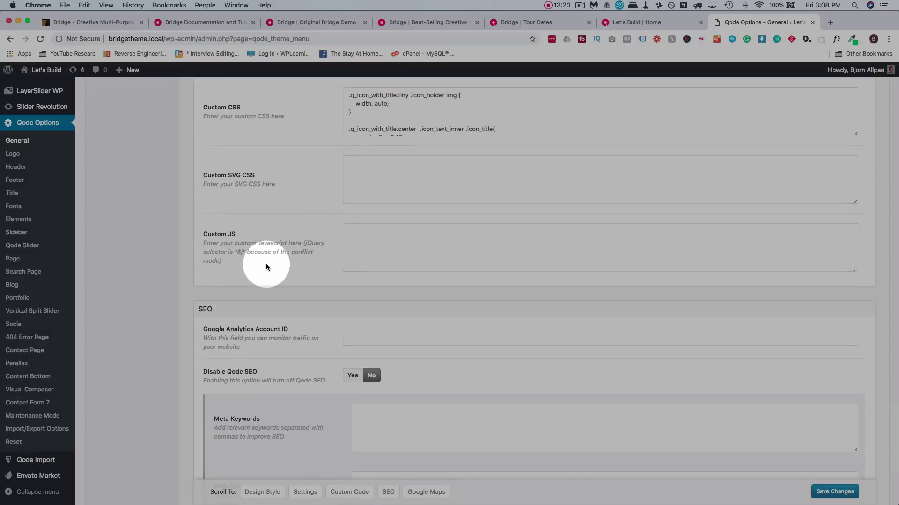
scroll(266, 267, down, 6)
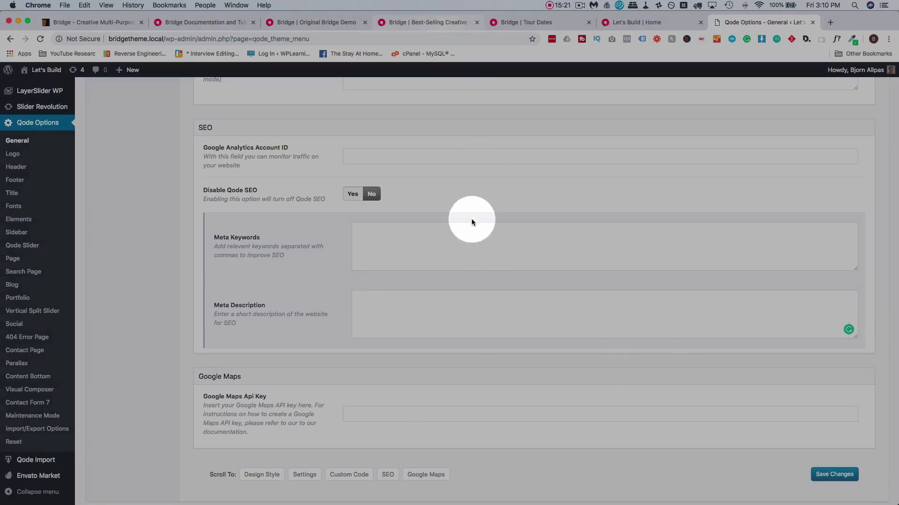
Switch to the Bridge demo landing page, preview the Elements shortcodes list, then close it.
key(super+4)
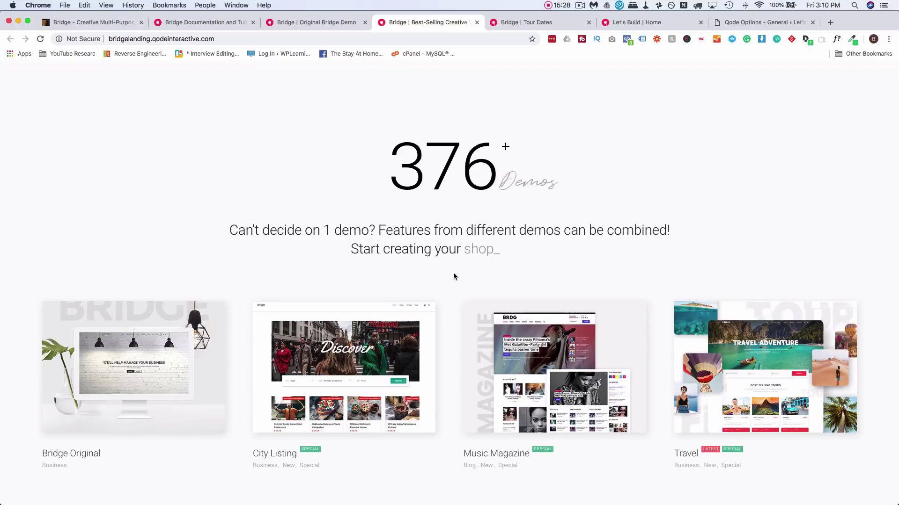
scroll(453, 276, down, 2)
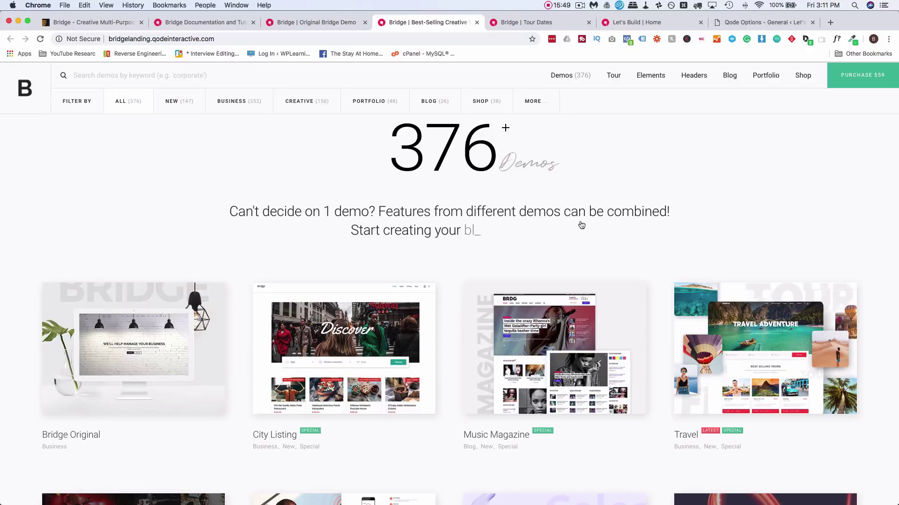
click(654, 80)
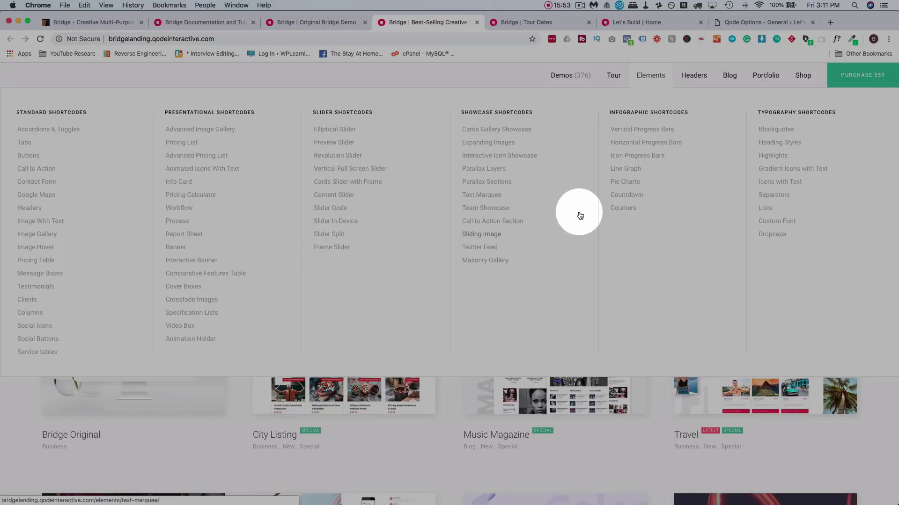
click(580, 229)
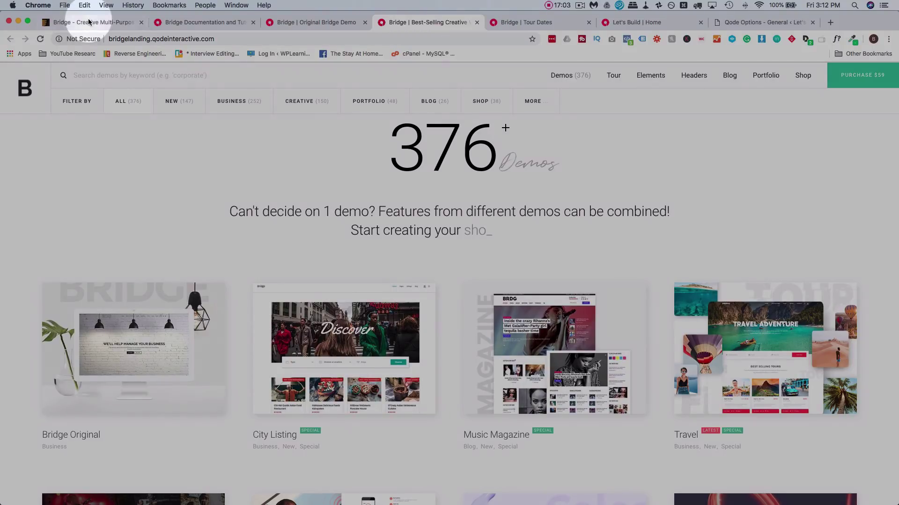
Return to the Bridge ThemeForest item page showing the $59 Regular License.
click(89, 22)
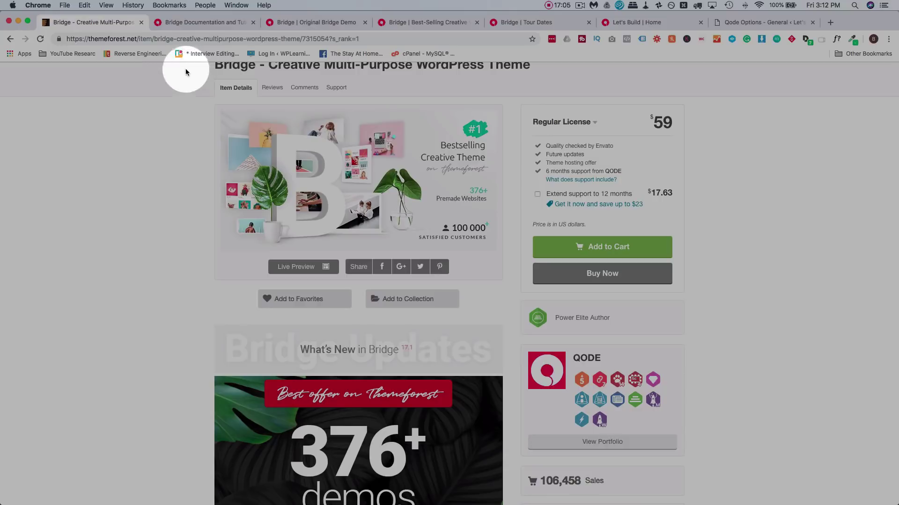
scroll(298, 98, up, 1)
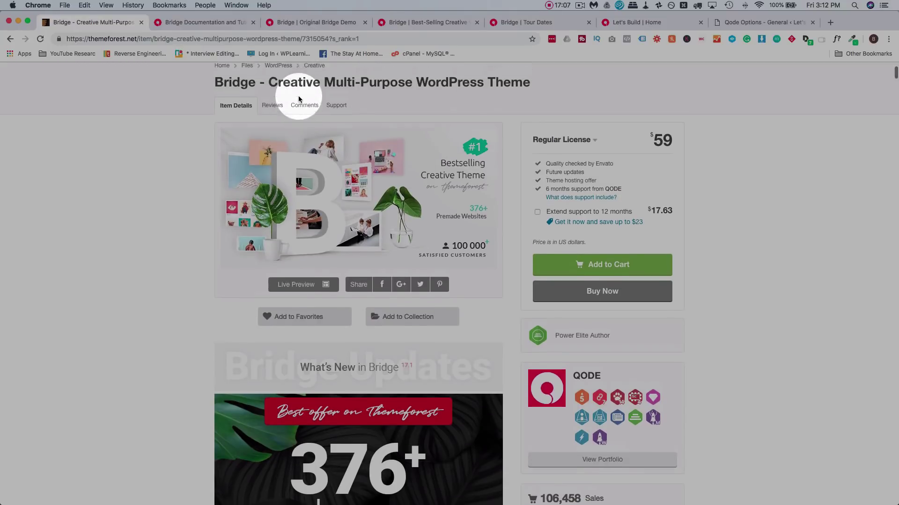